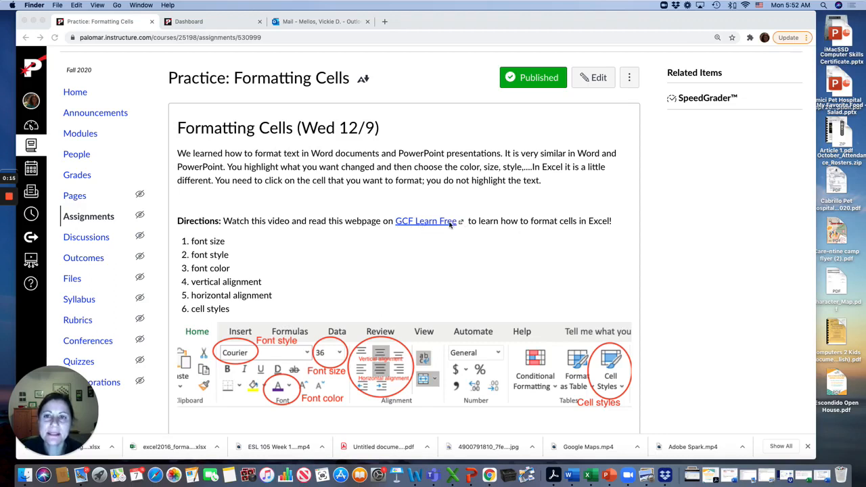
# - Open the GCF Learn Free lesson linked in the assignment directions and look over its introduction and video
pyautogui.click(448, 225)
pyautogui.click(432, 222)
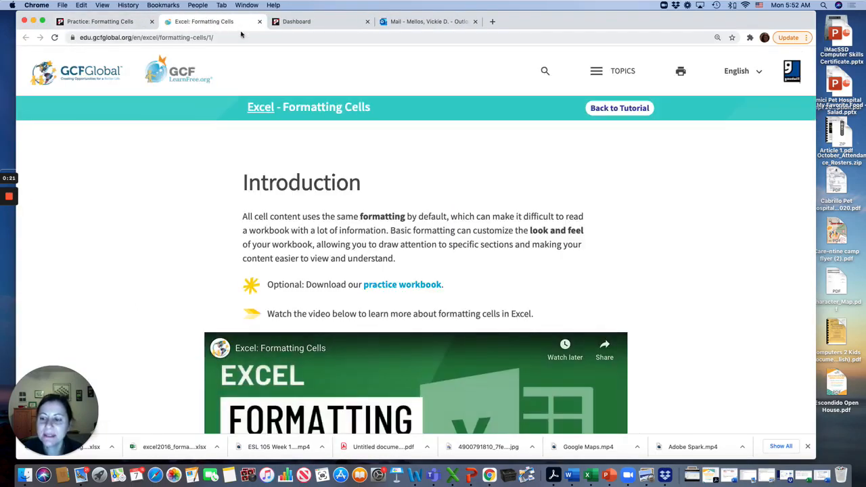
pyautogui.scroll(-1, 312, 147)
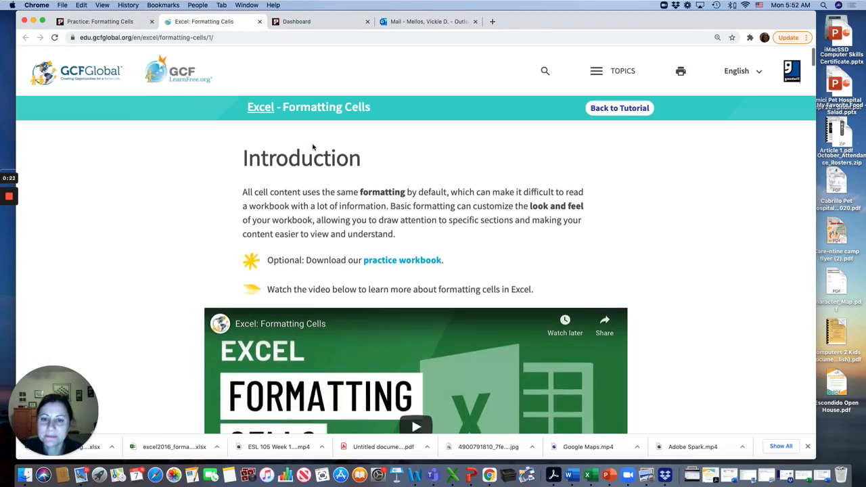
pyautogui.scroll(-3, 380, 282)
pyautogui.scroll(-2, 381, 281)
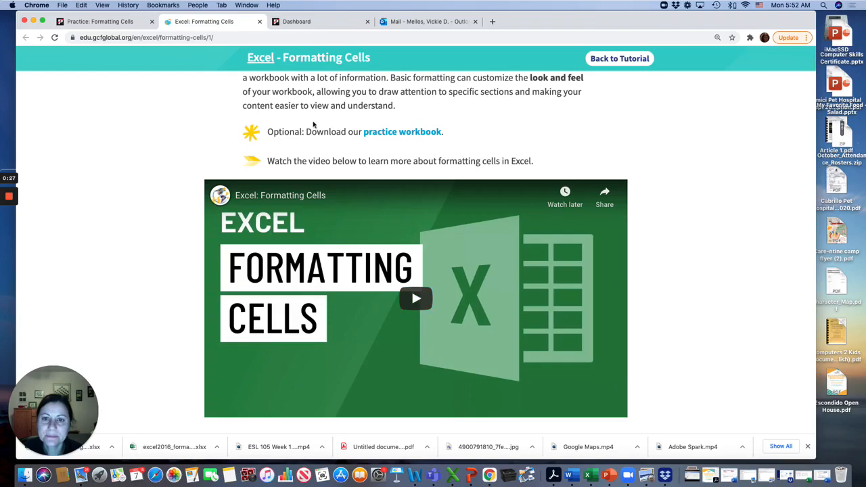
# - Review the lesson's instructions for changing the font size of selected cells
pyautogui.scroll(-1, 369, 287)
pyautogui.scroll(-5, 369, 286)
pyautogui.scroll(-8, 378, 318)
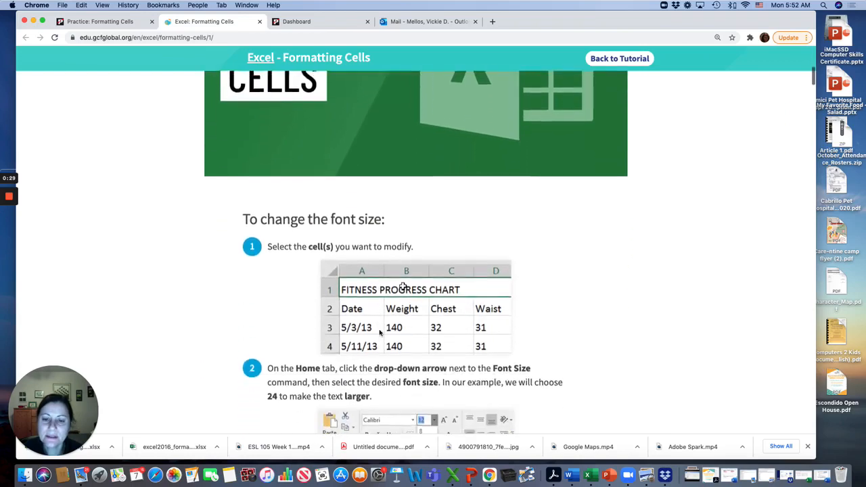
pyautogui.scroll(-3, 380, 332)
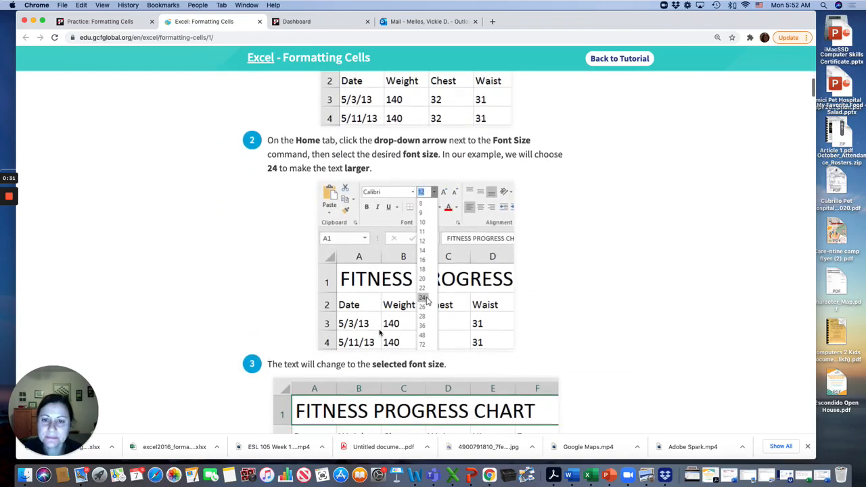
pyautogui.scroll(8, 380, 331)
pyautogui.scroll(5, 380, 330)
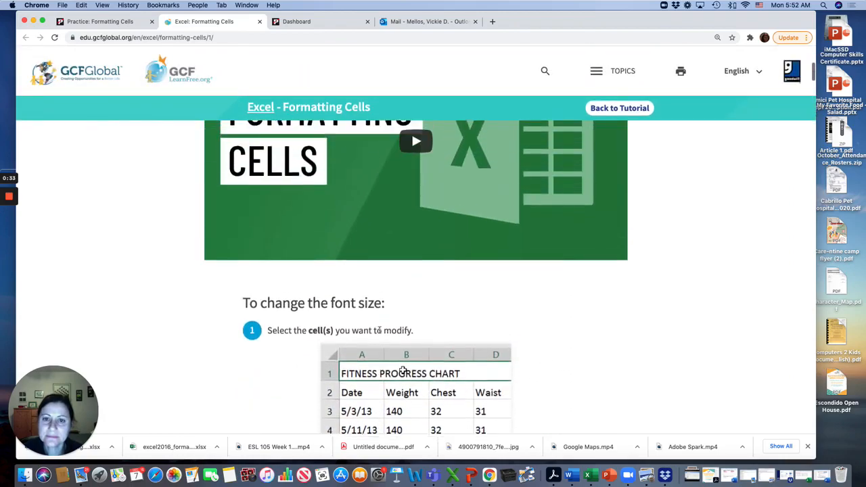
pyautogui.scroll(-20, 380, 333)
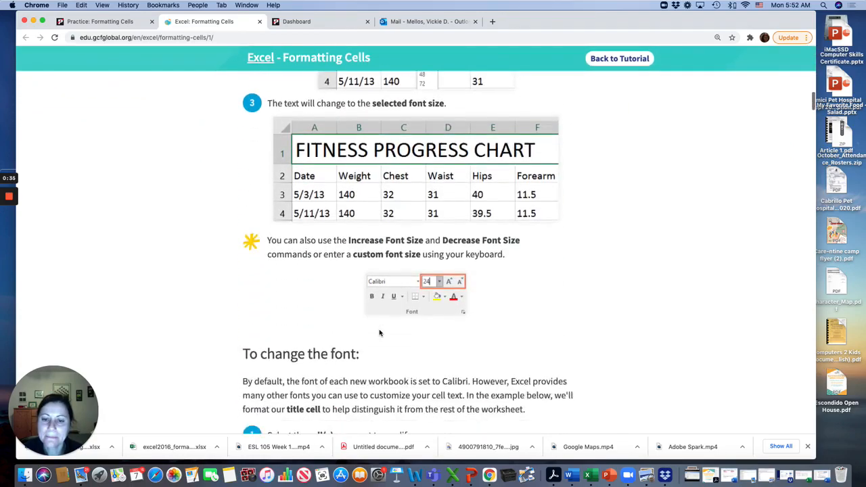
pyautogui.scroll(20, 381, 333)
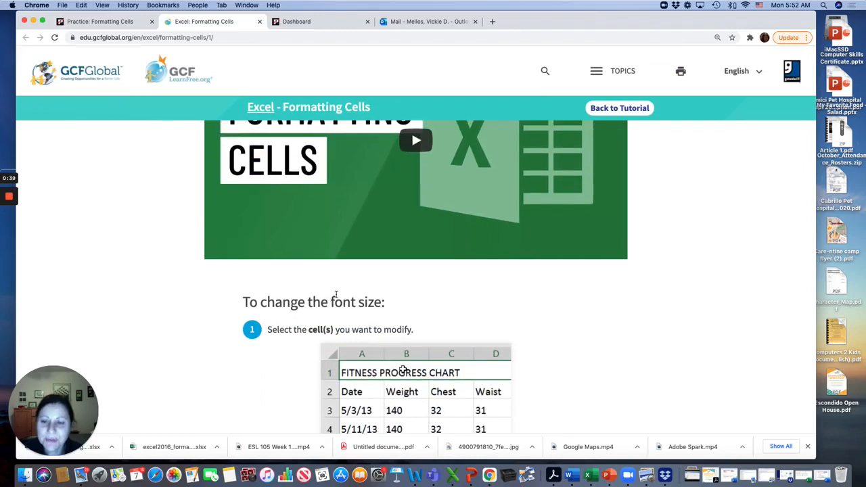
pyautogui.scroll(-4, 409, 329)
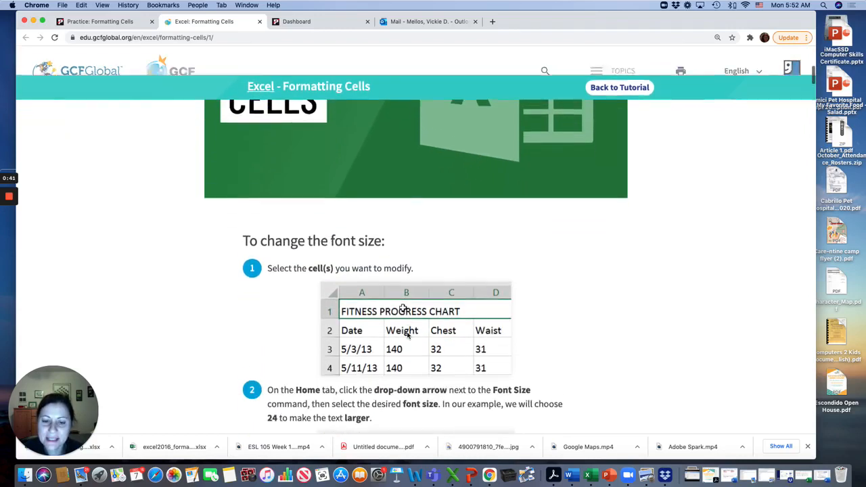
pyautogui.scroll(-11, 423, 357)
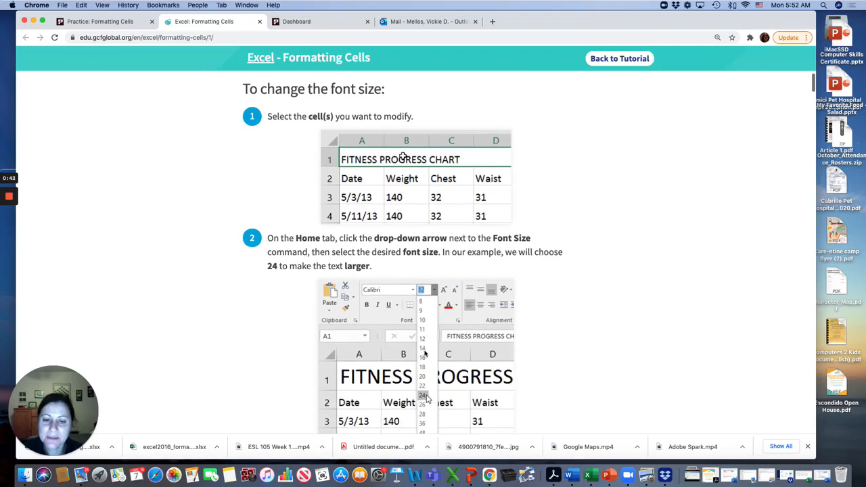
# - Review the lesson's sections on changing the font, font color and text style and adding fill colors and borders
pyautogui.scroll(-9, 425, 363)
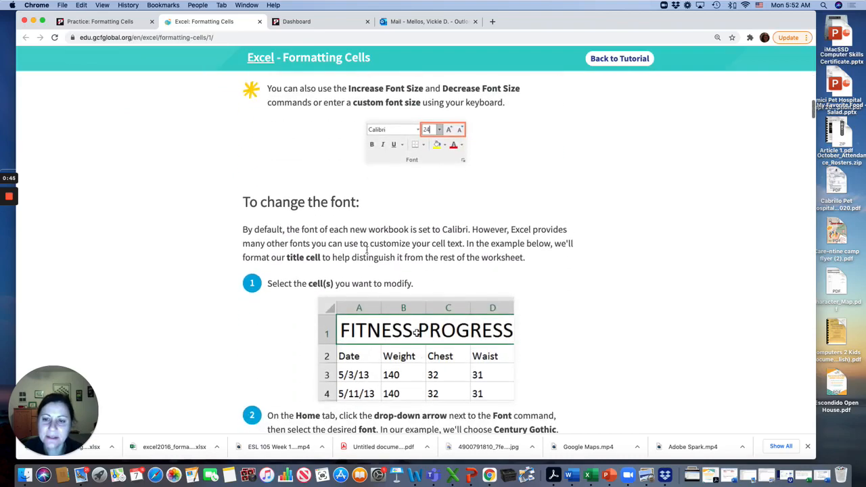
pyautogui.scroll(-8, 416, 285)
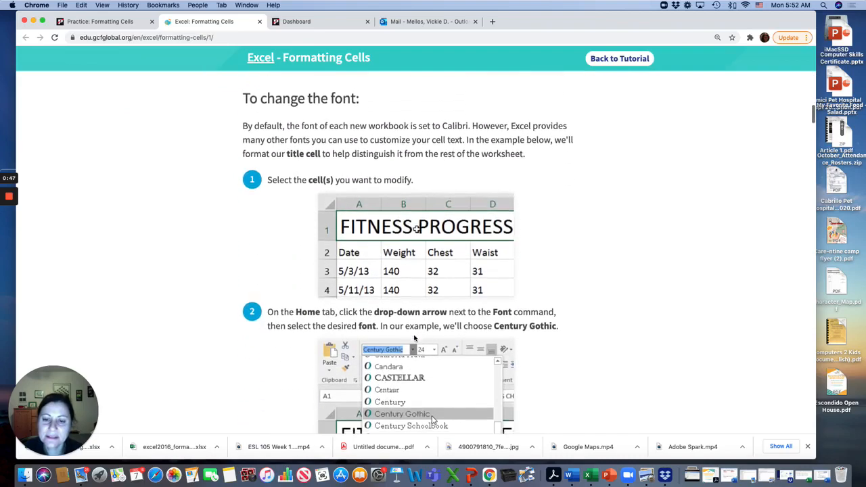
pyautogui.scroll(-12, 420, 291)
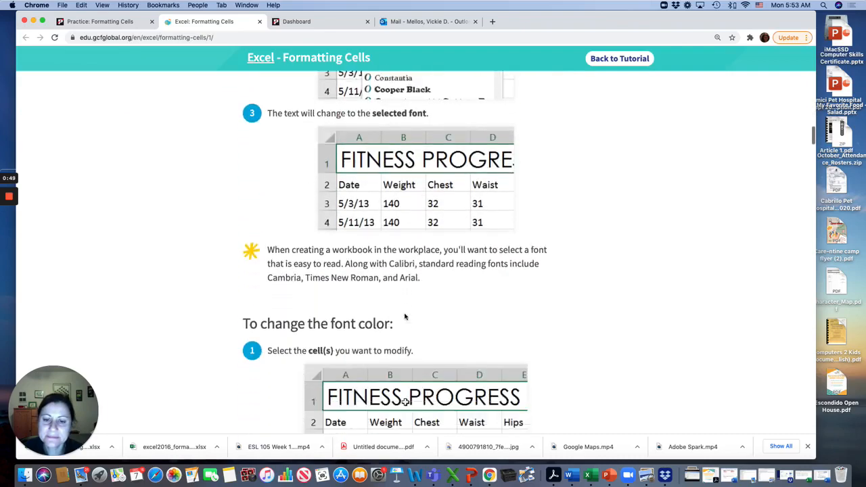
pyautogui.scroll(-20, 354, 252)
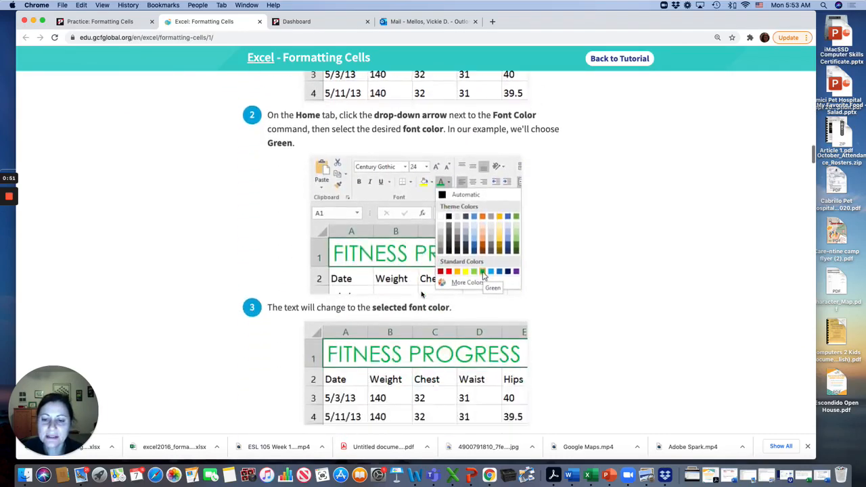
pyautogui.scroll(-18, 421, 295)
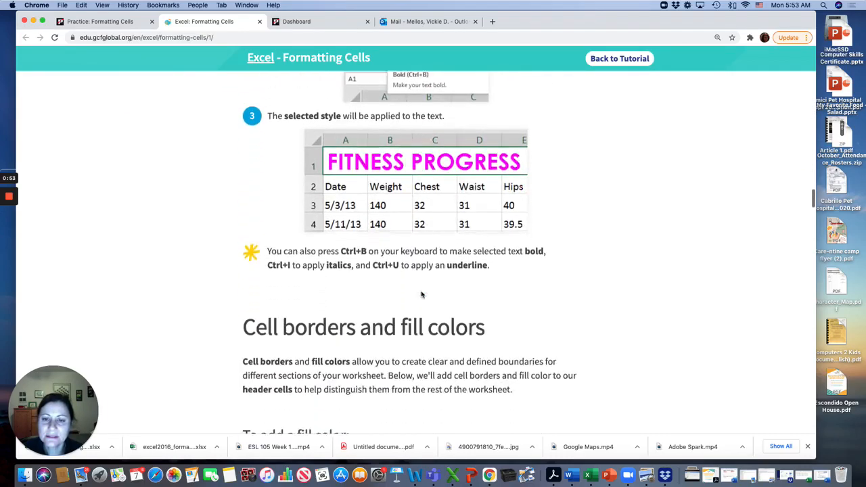
pyautogui.scroll(-4, 421, 291)
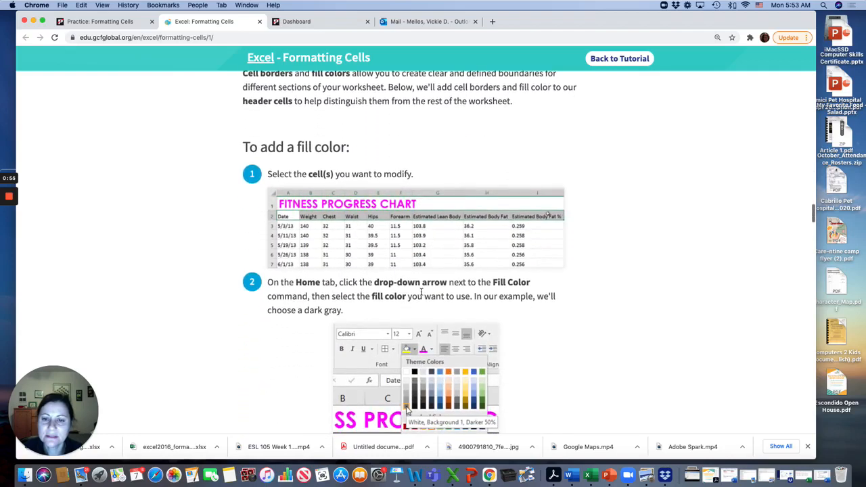
pyautogui.scroll(-17, 412, 284)
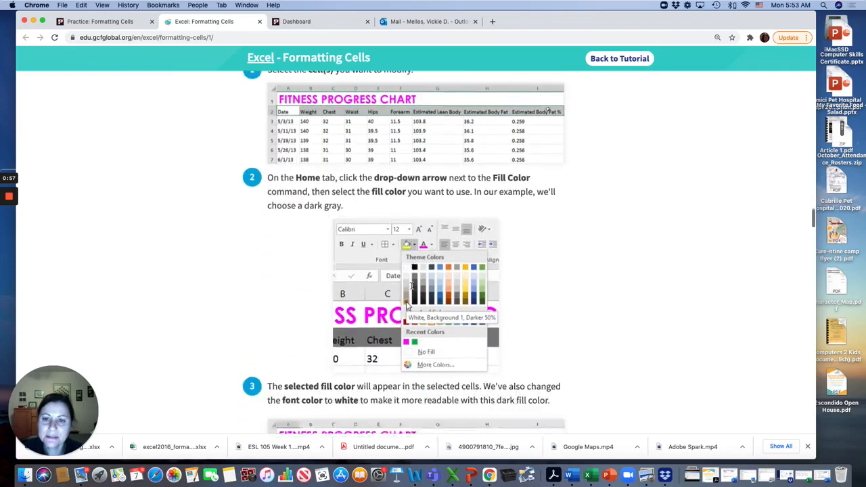
pyautogui.scroll(-10, 411, 289)
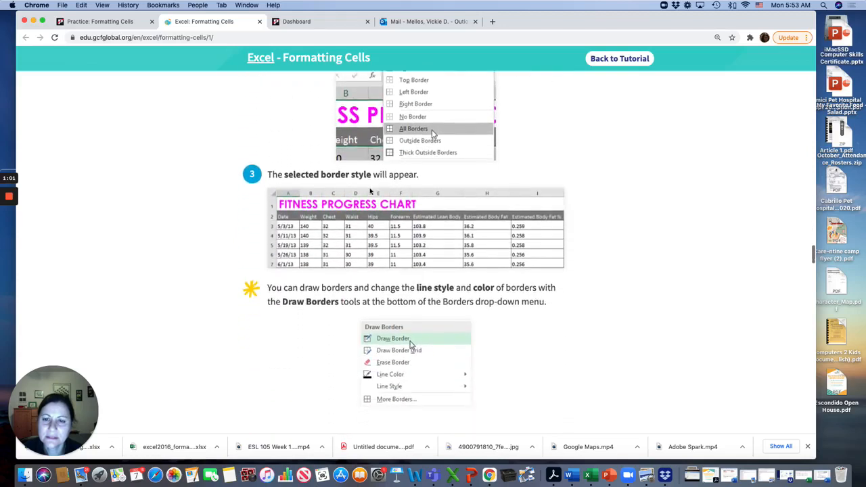
# - Review the lesson's sections on applying cell styles and changing horizontal and vertical text alignment
pyautogui.scroll(-5, 374, 195)
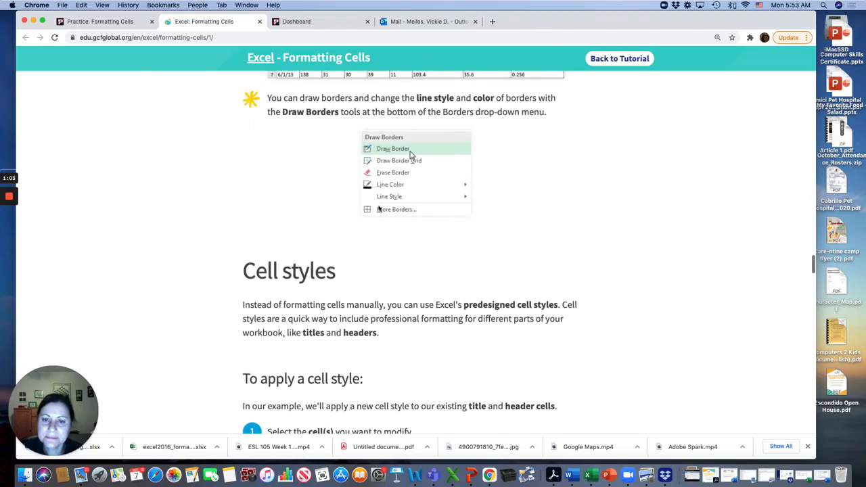
pyautogui.scroll(-5, 394, 169)
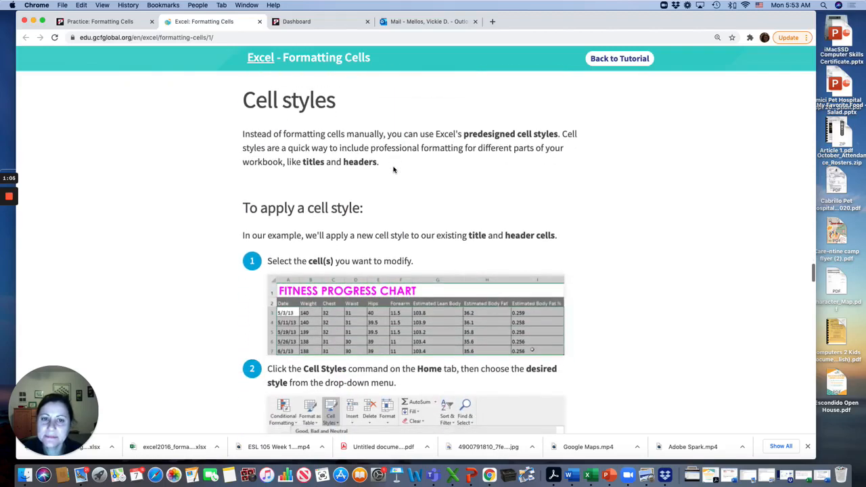
pyautogui.scroll(-3, 386, 235)
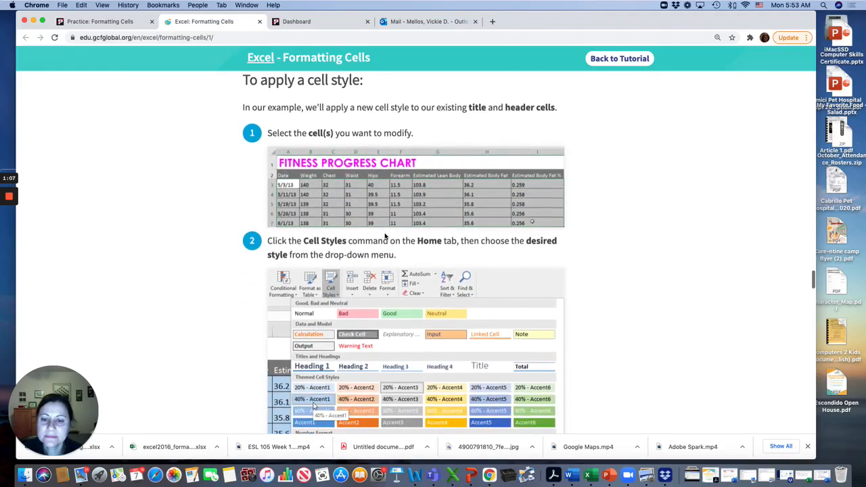
pyautogui.scroll(3, 386, 235)
pyautogui.scroll(-15, 385, 235)
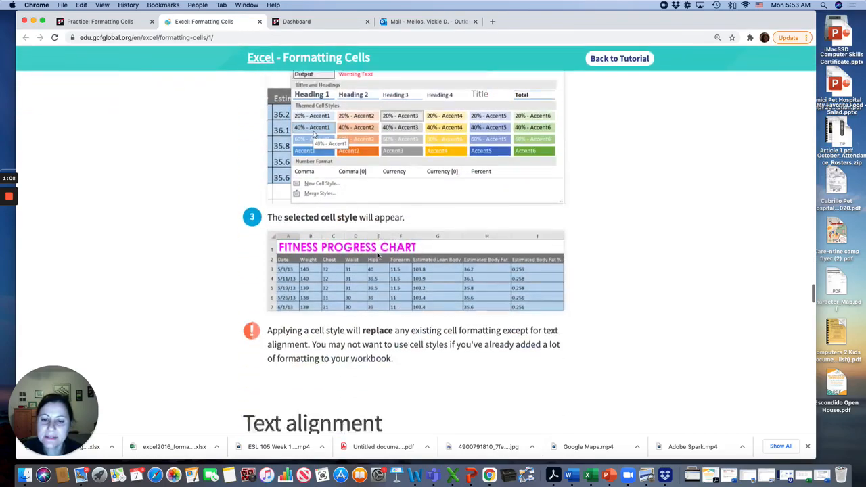
pyautogui.scroll(-10, 378, 252)
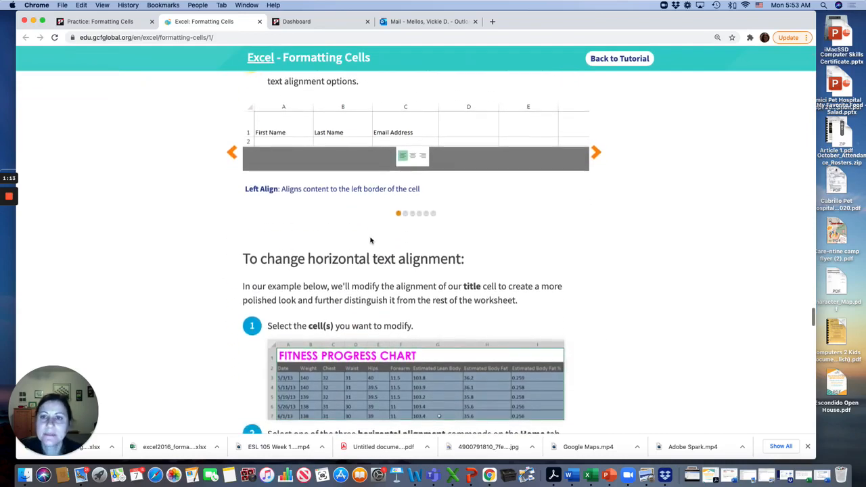
pyautogui.scroll(-9, 400, 285)
pyautogui.scroll(-11, 400, 285)
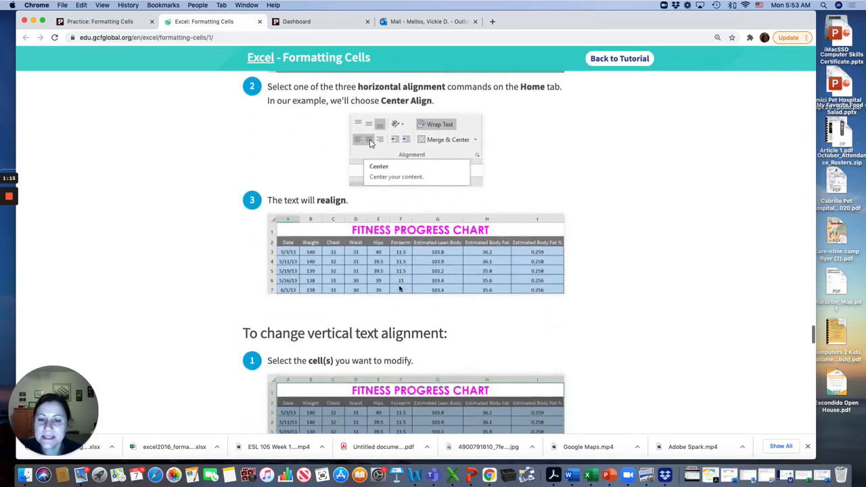
pyautogui.scroll(-7, 399, 288)
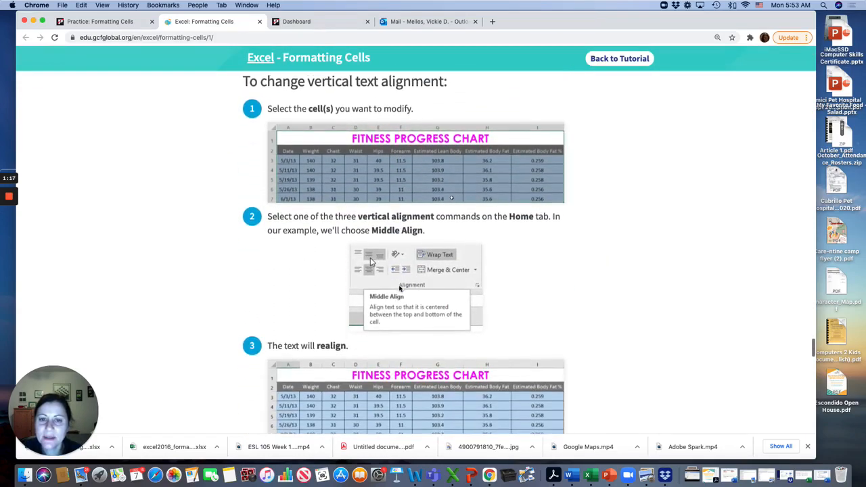
pyautogui.scroll(-3, 399, 286)
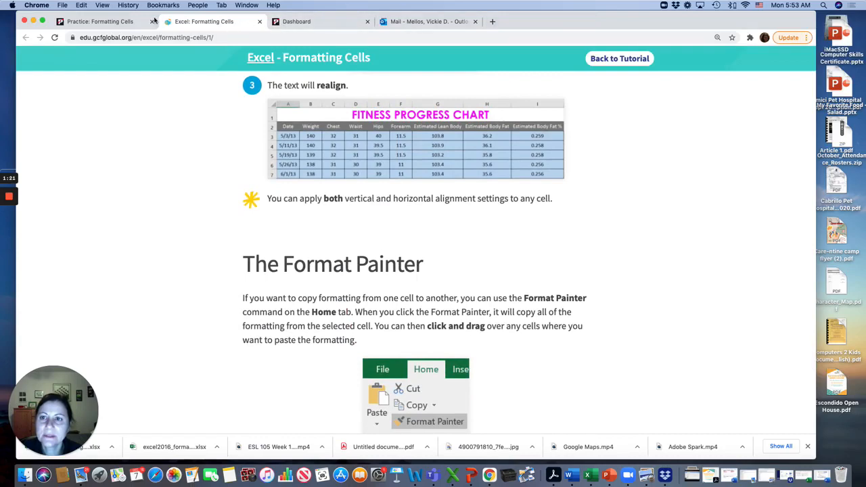
# - Download the practice workbook linked in the lesson's Challenge section
pyautogui.scroll(-18, 414, 233)
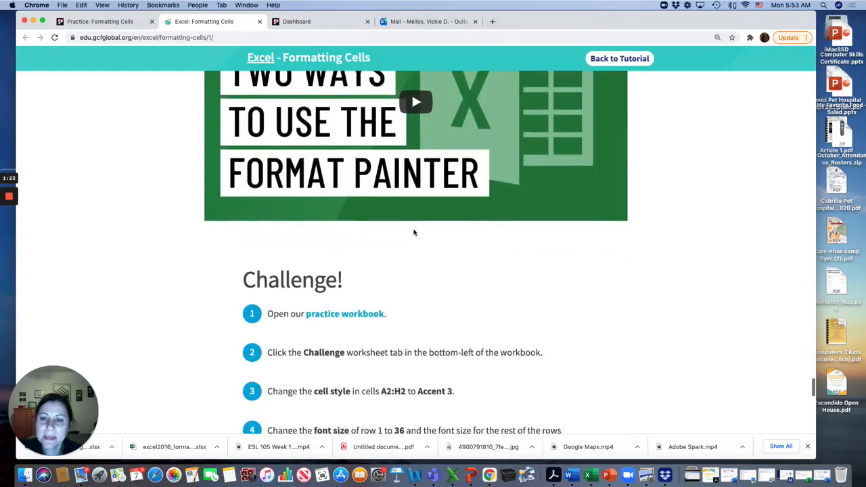
pyautogui.scroll(-1, 414, 233)
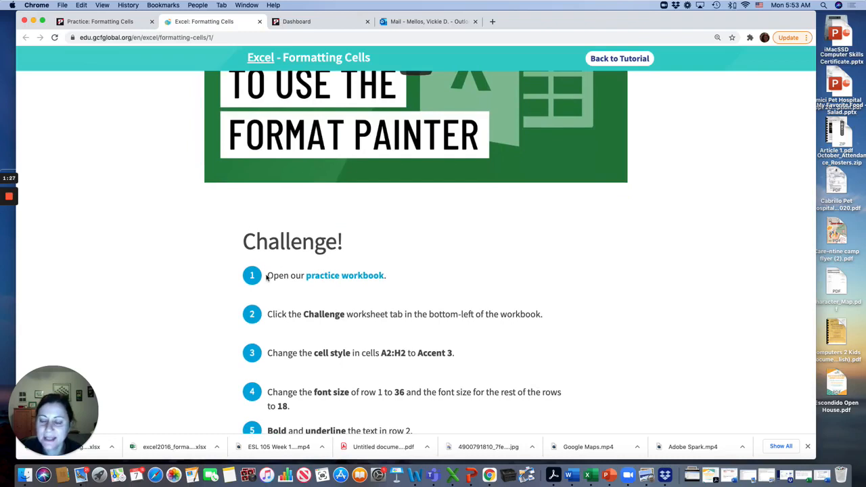
pyautogui.click(345, 276)
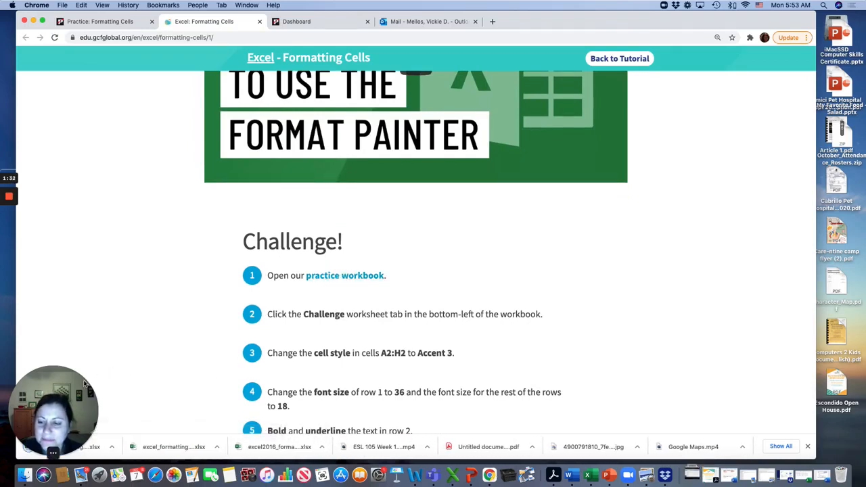
# - Open the downloaded practice workbook in desktop Excel, view it in an enlarged window, and close it
pyautogui.moveTo(78, 384); pyautogui.dragTo(806, 370)
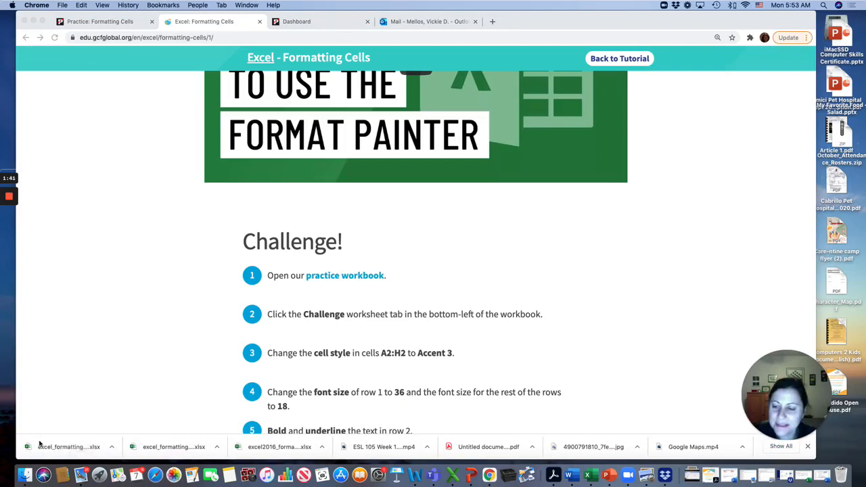
pyautogui.click(59, 448)
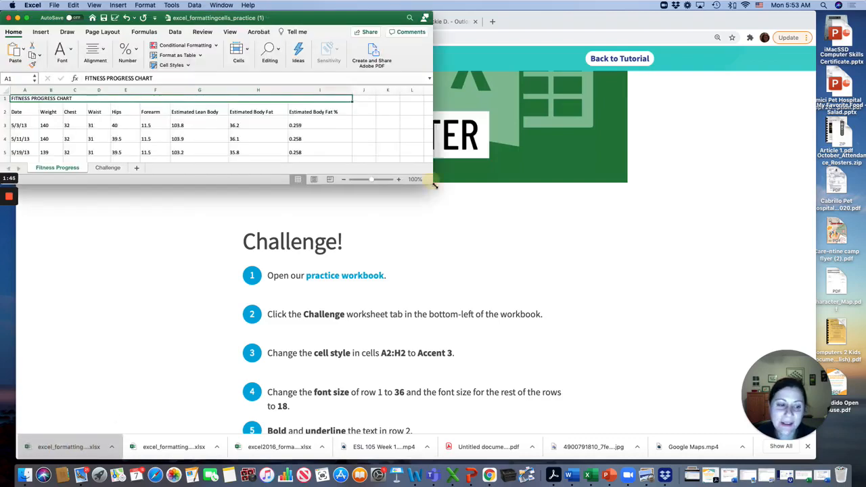
pyautogui.moveTo(435, 185); pyautogui.dragTo(590, 396)
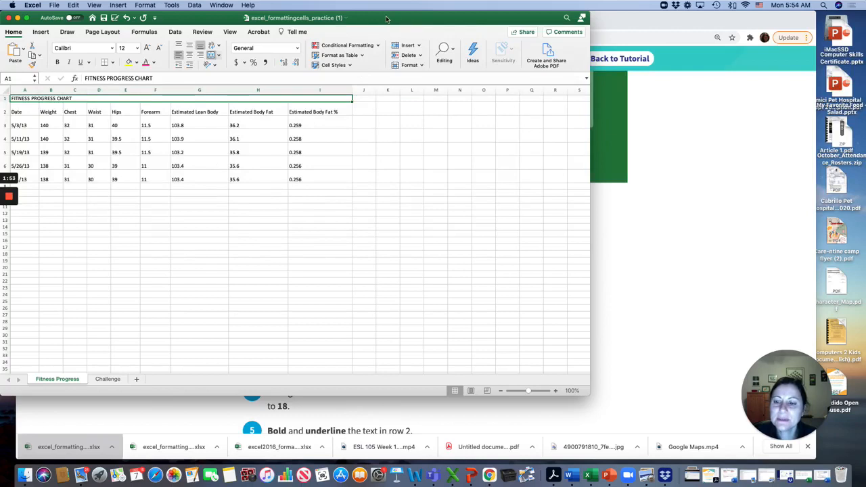
pyautogui.click(8, 19)
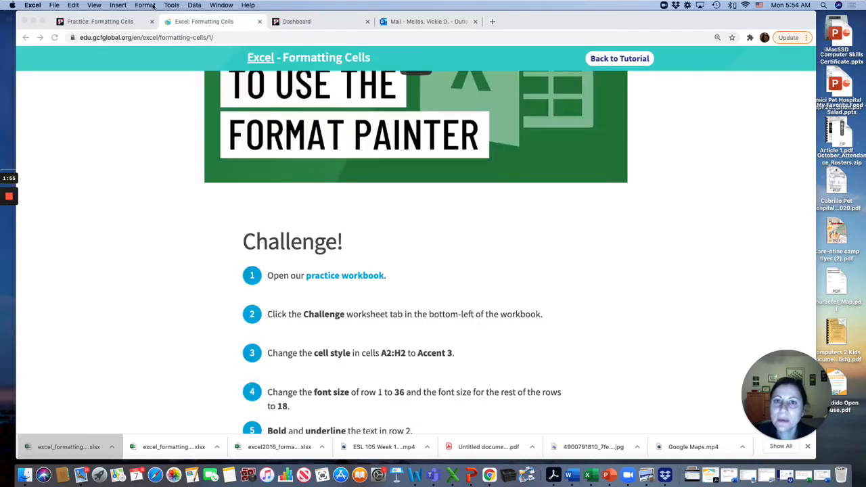
# - Switch from Outlook mail to OneDrive and open the NESL 983 folder
pyautogui.click(420, 24)
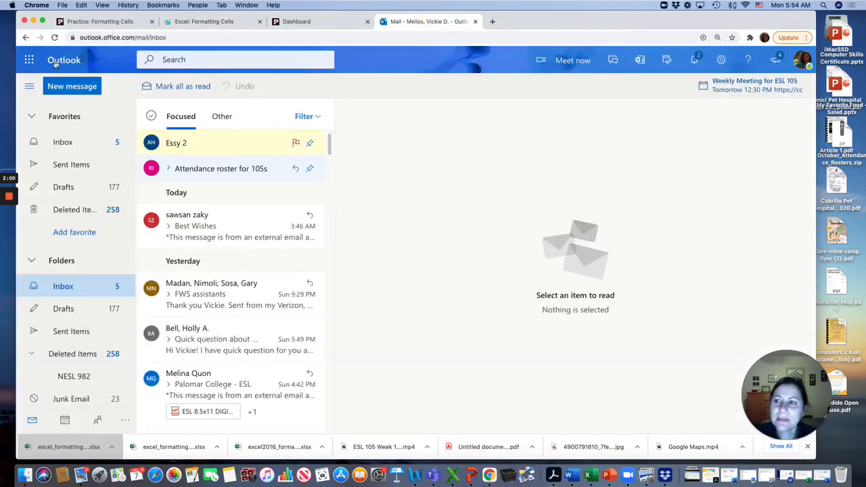
pyautogui.click(29, 61)
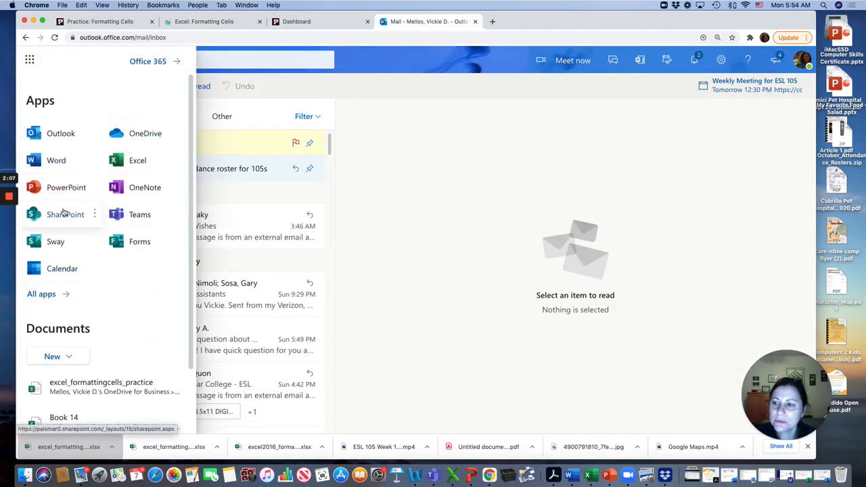
pyautogui.click(143, 137)
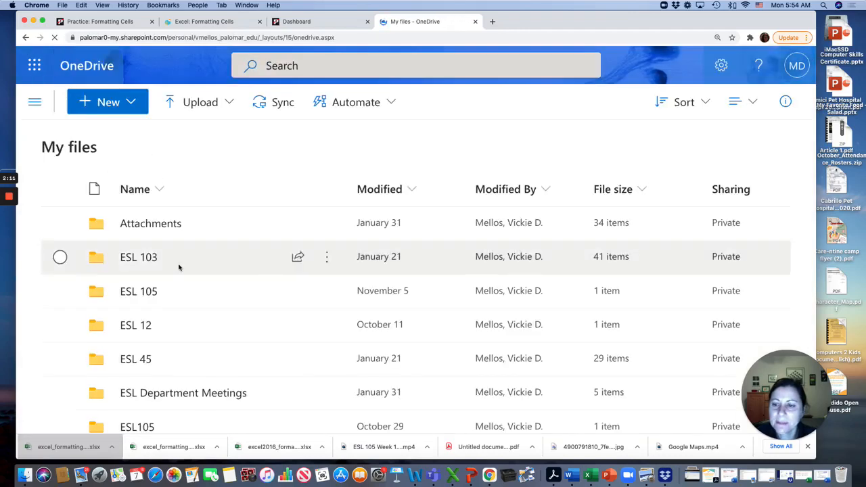
pyautogui.scroll(-5, 179, 268)
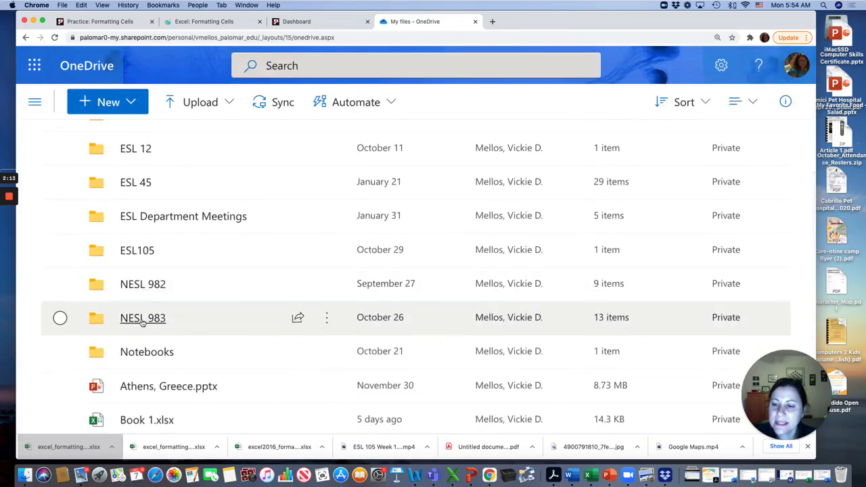
pyautogui.click(153, 322)
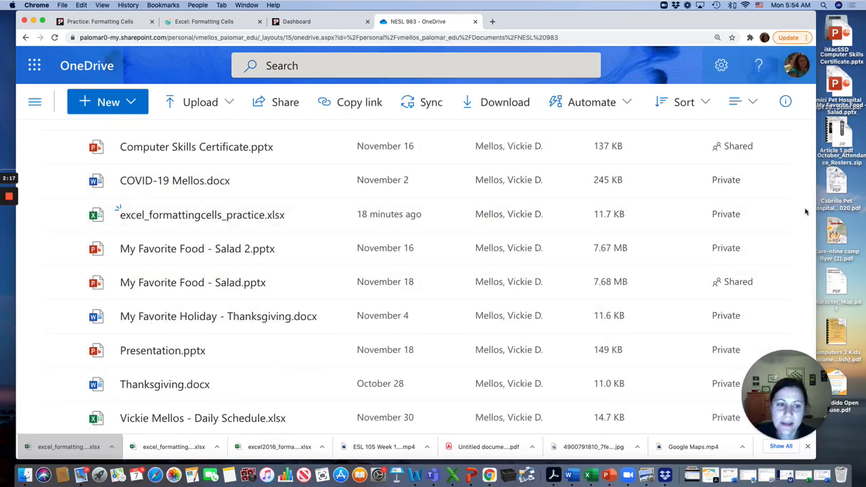
# - Delete the existing excel_formattingcells_practice.xlsx file from the NESL 983 folder
pyautogui.click(59, 216)
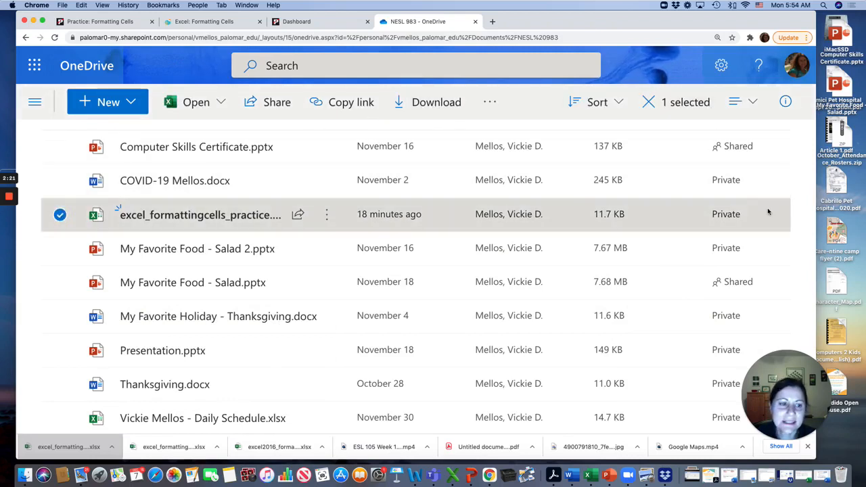
pyautogui.click(327, 214)
pyautogui.click(355, 240)
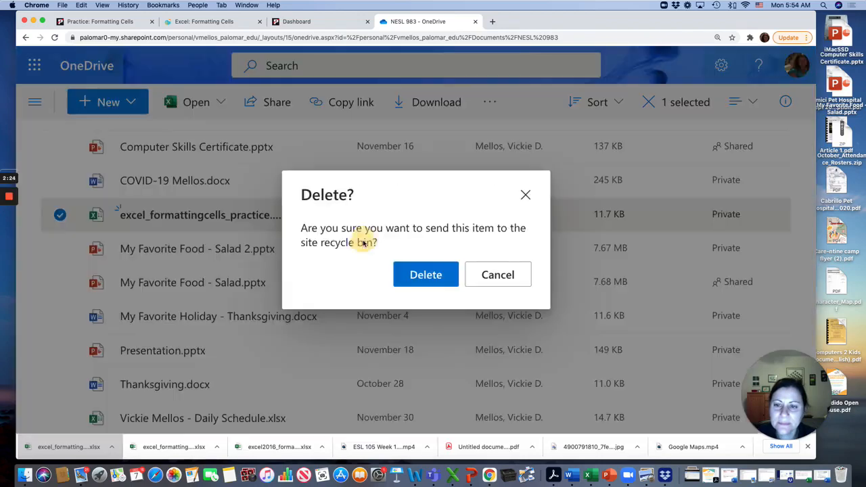
pyautogui.click(442, 271)
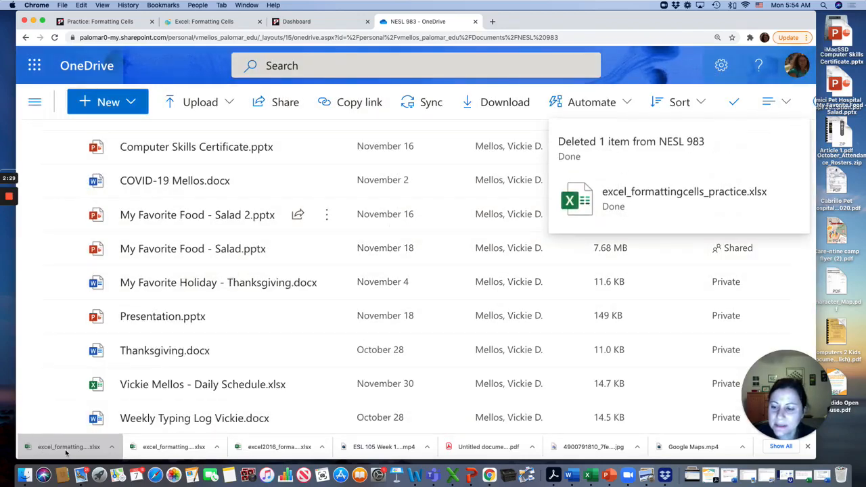
# - Upload the newly downloaded practice workbook to the NESL 983 folder and open it in Excel for the web
pyautogui.moveTo(68, 450); pyautogui.dragTo(201, 228)
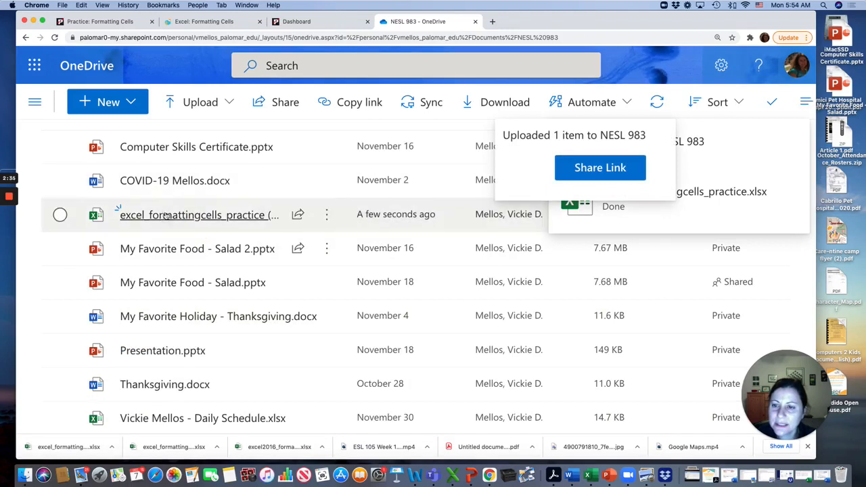
pyautogui.moveTo(207, 216)
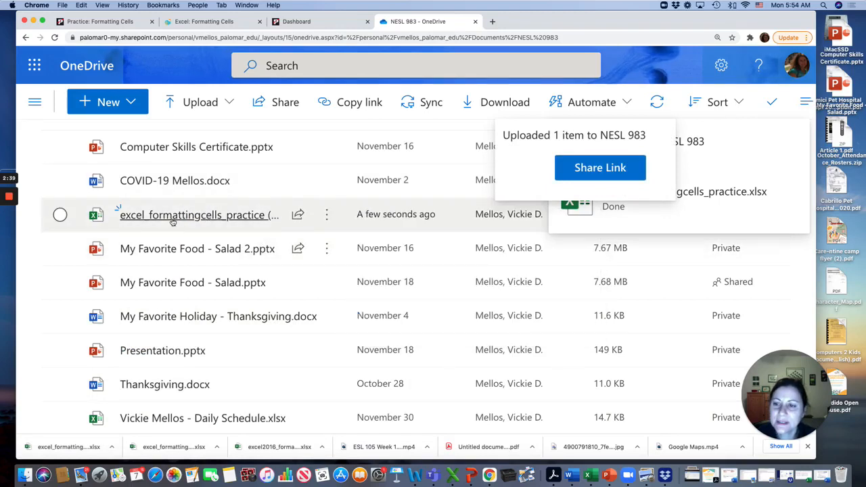
pyautogui.click(172, 218)
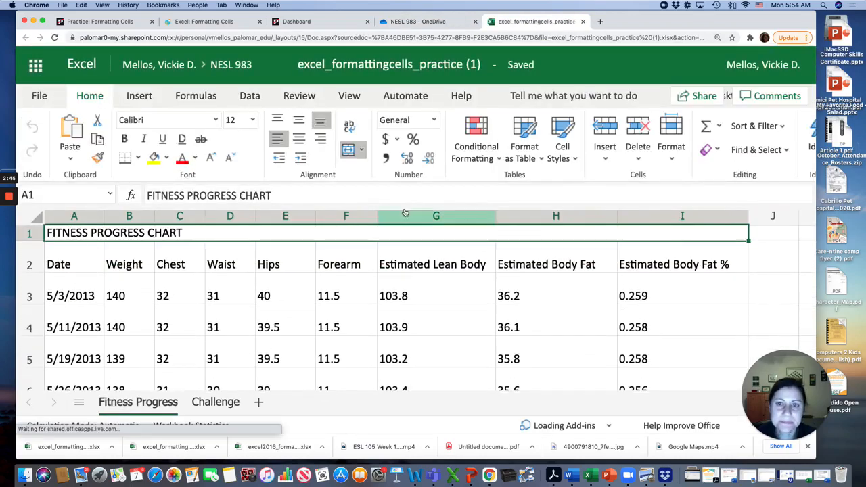
# - Check the lesson's first Challenge instructions and switch the practice workbook to the Challenge worksheet
pyautogui.click(219, 23)
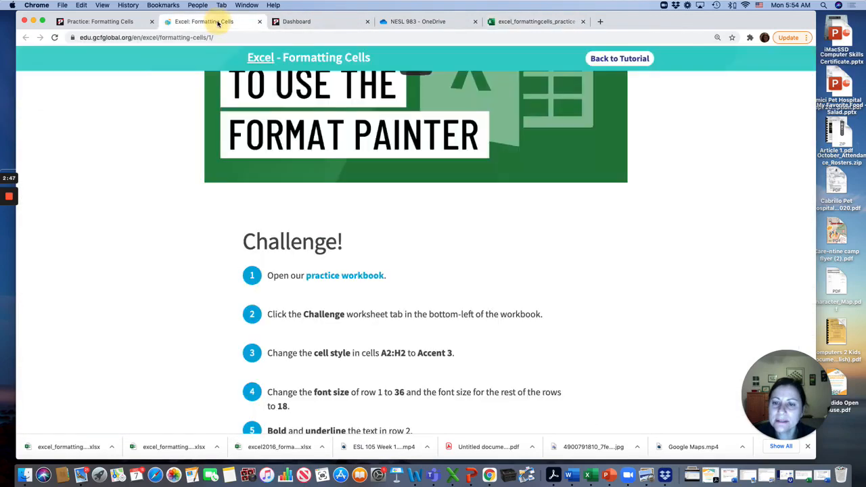
pyautogui.scroll(-2, 329, 263)
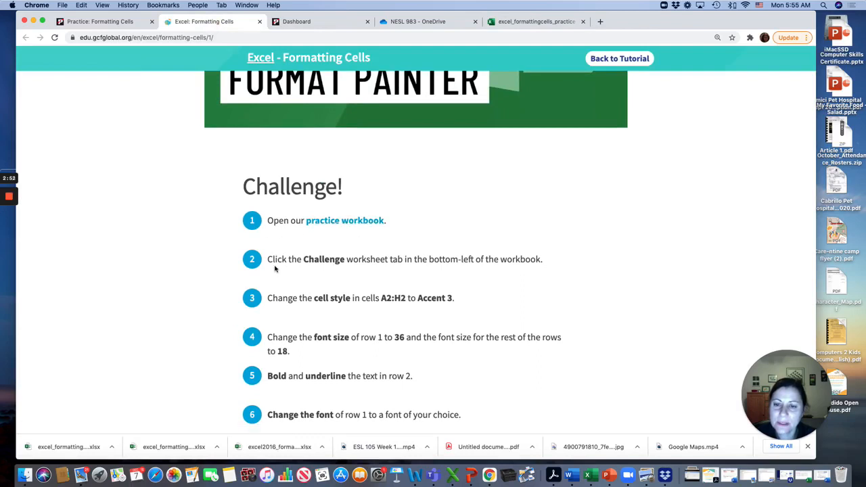
pyautogui.click(502, 25)
pyautogui.scroll(-1, 406, 271)
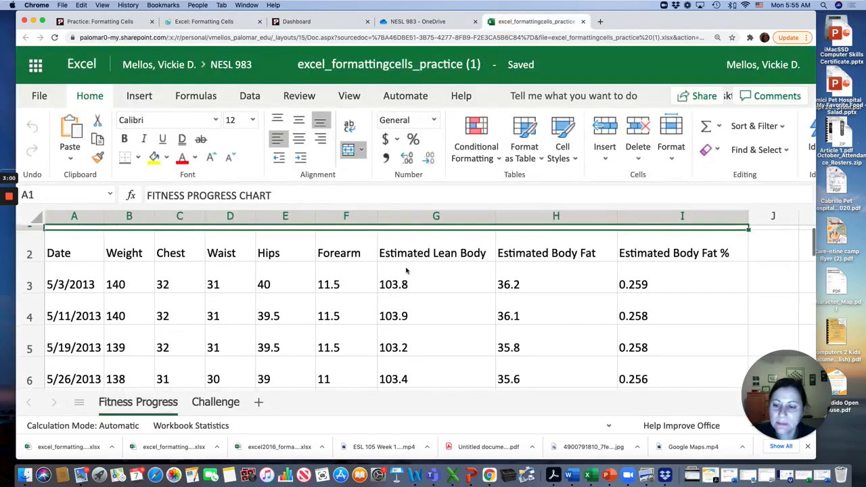
pyautogui.click(209, 404)
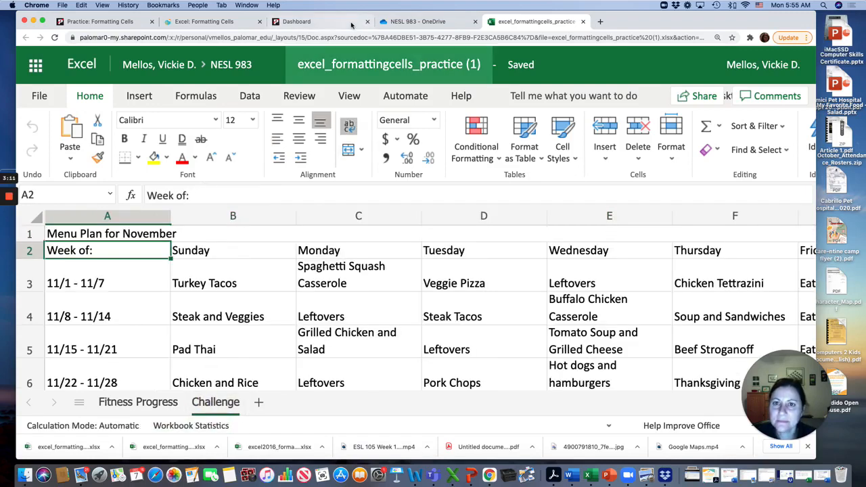
# - Check the Challenge's cell style instruction and select cells A2 through H2 in the Challenge worksheet
pyautogui.click(207, 21)
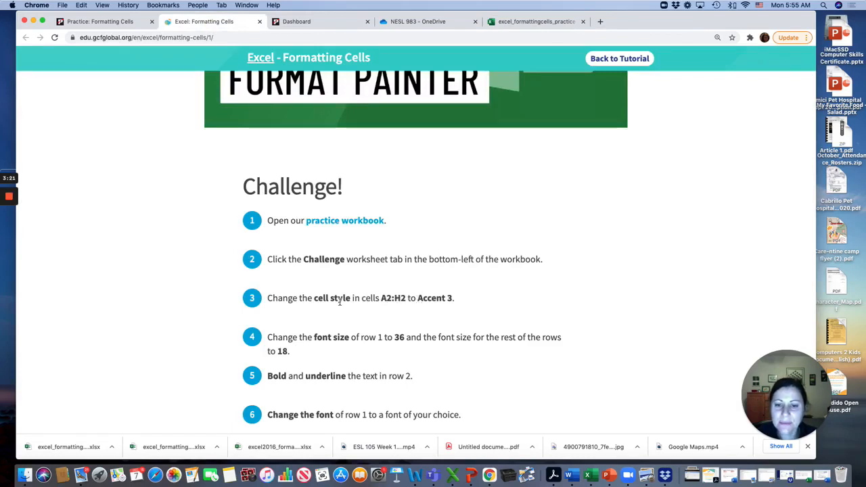
pyautogui.moveTo(376, 298); pyautogui.dragTo(406, 299)
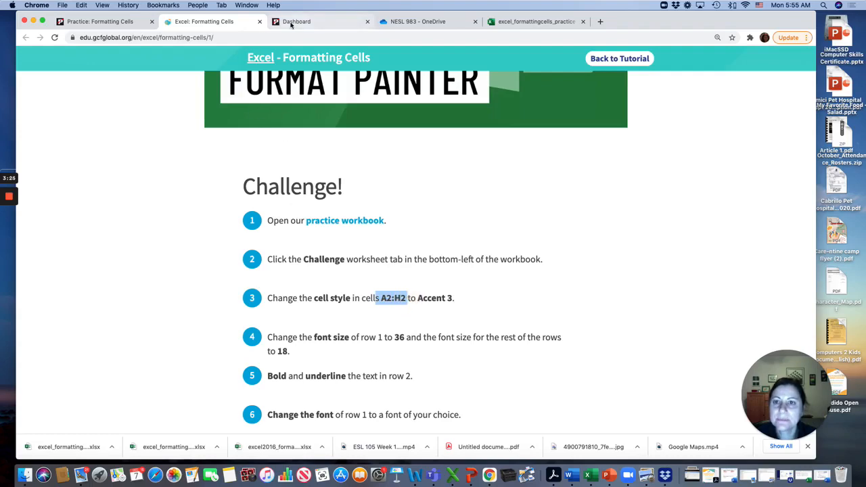
pyautogui.click(503, 22)
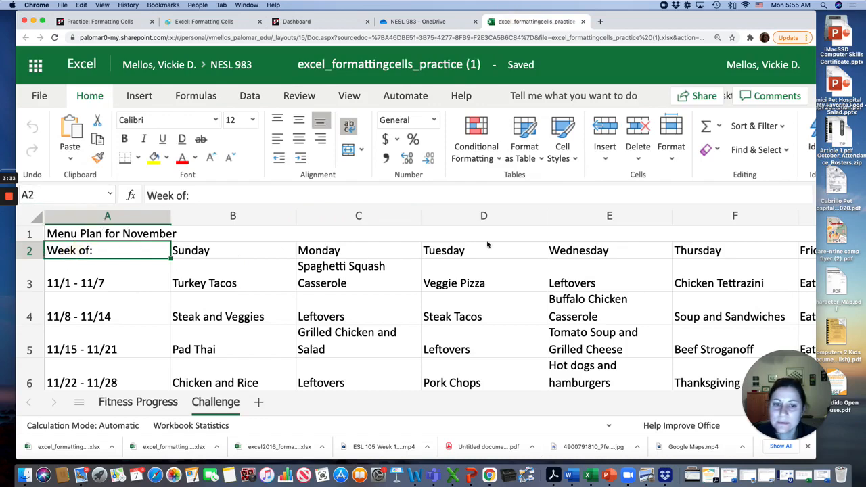
pyautogui.hscroll(5, 594, 284)
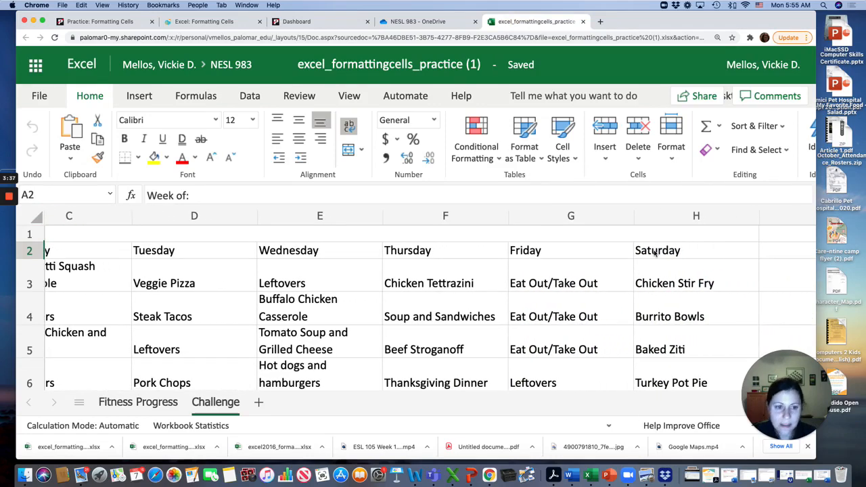
pyautogui.keyDown('shift'); pyautogui.click(655, 251); pyautogui.keyUp('shift')
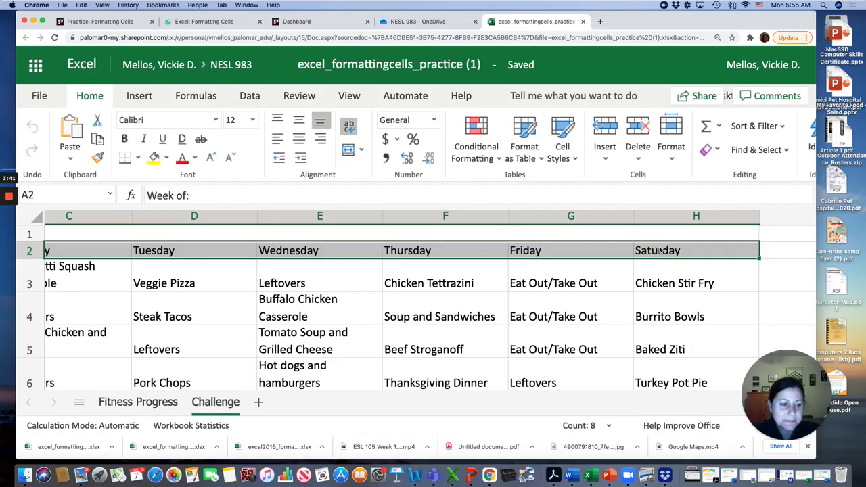
pyautogui.hscroll(-5, 545, 314)
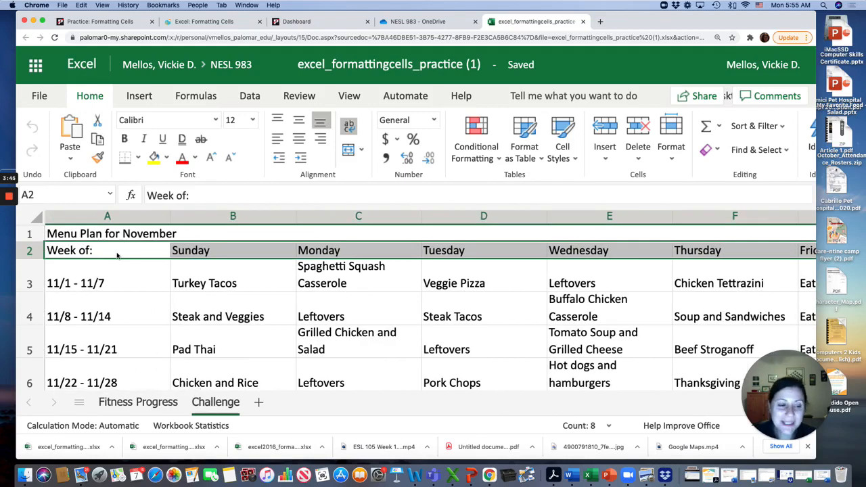
# - Apply the 20% - Accent3 cell style to the header cells A2:H2 of the menu plan
pyautogui.click(93, 252)
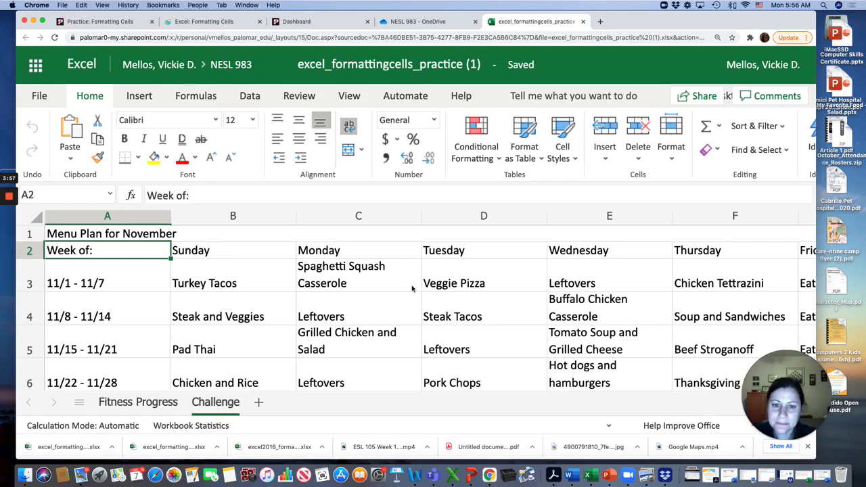
pyautogui.hscroll(10, 412, 289)
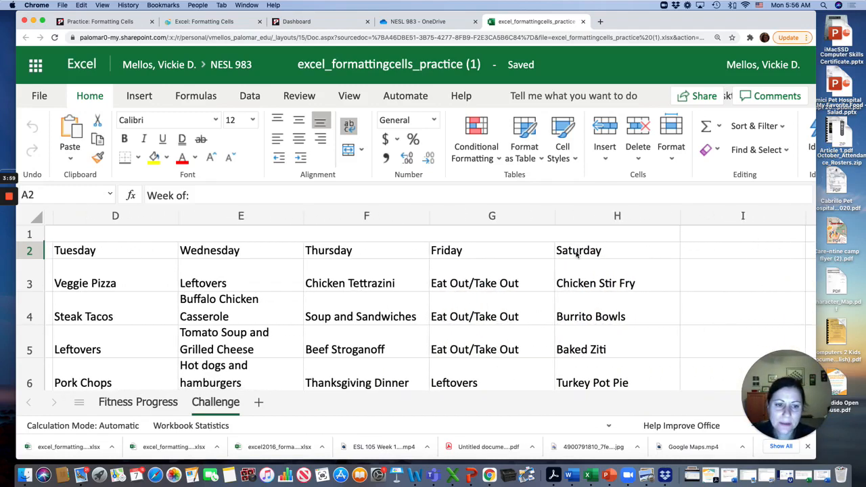
pyautogui.keyDown('shift'); pyautogui.click(578, 252); pyautogui.keyUp('shift')
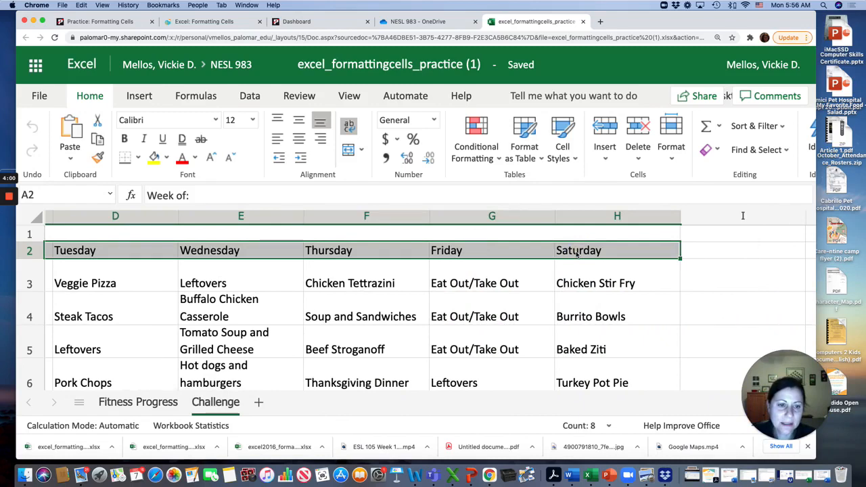
pyautogui.hscroll(-5, 497, 302)
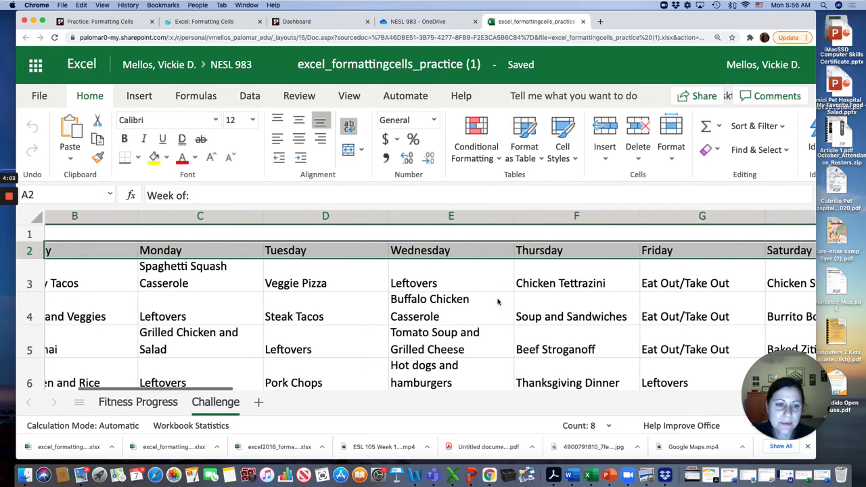
pyautogui.hscroll(-3, 497, 301)
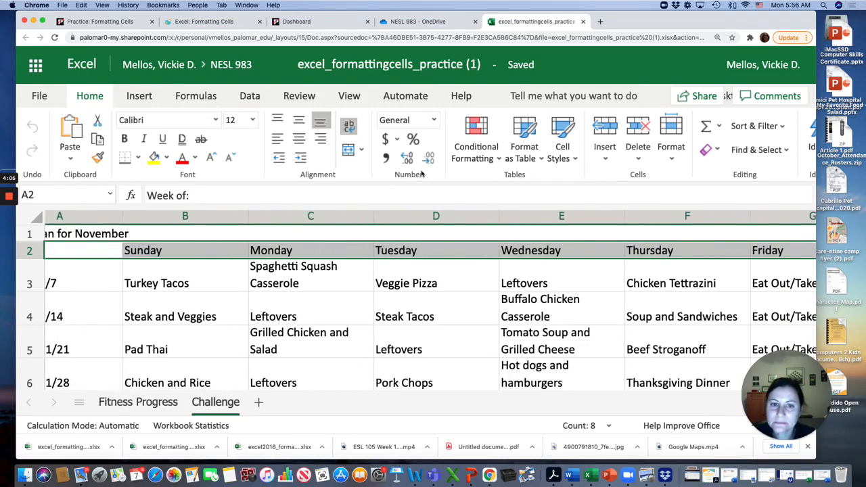
pyautogui.click(207, 24)
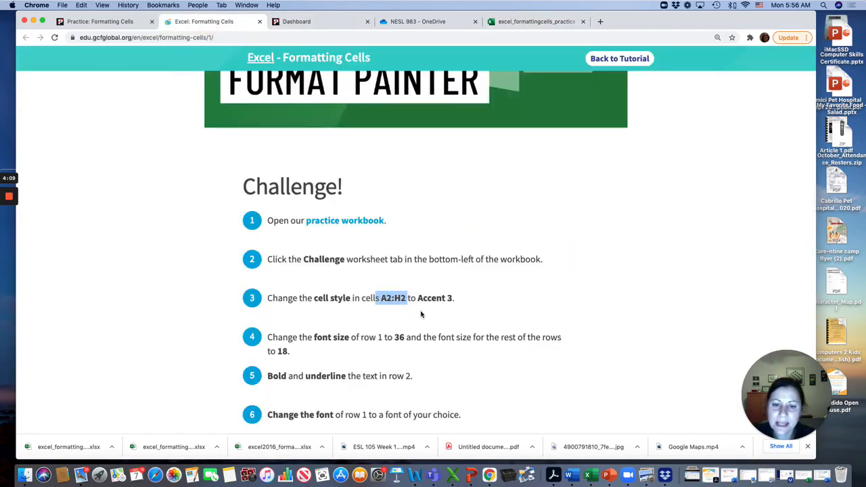
pyautogui.click(535, 25)
pyautogui.hscroll(10, 669, 298)
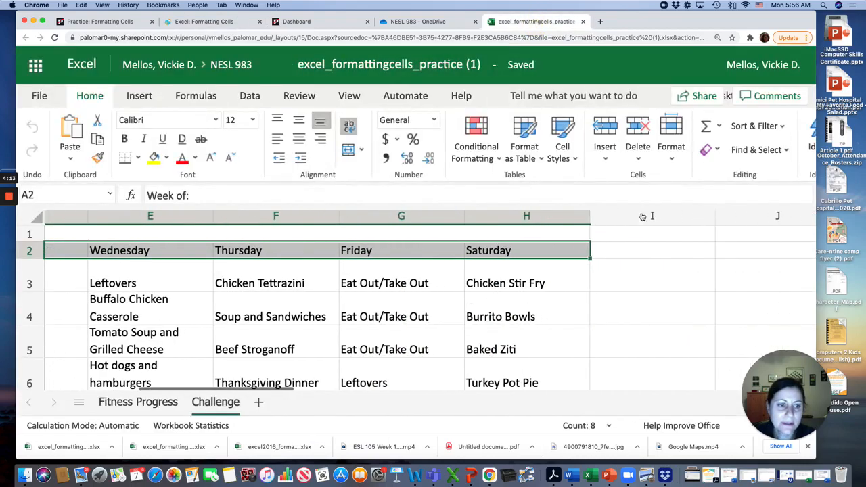
pyautogui.click(576, 161)
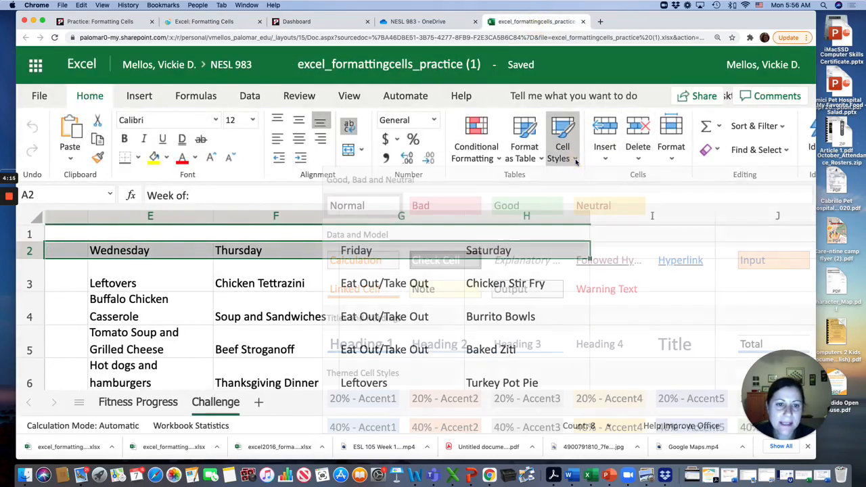
pyautogui.click(555, 401)
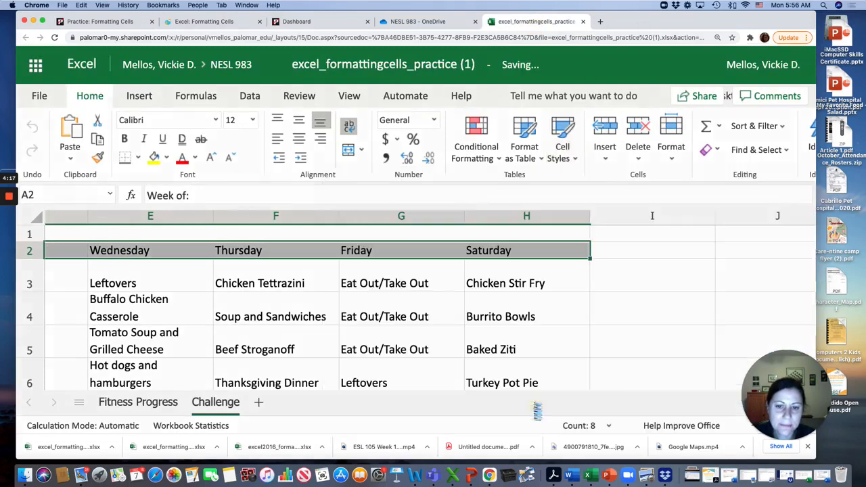
pyautogui.click(449, 368)
pyautogui.hscroll(-10, 237, 254)
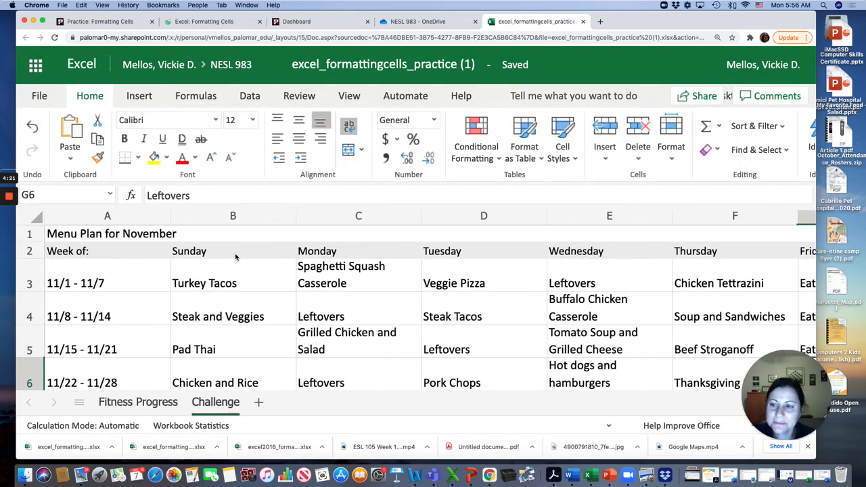
# - Check the Challenge's font size instruction and set the font size of row 1 in the Challenge worksheet to 36
pyautogui.click(207, 23)
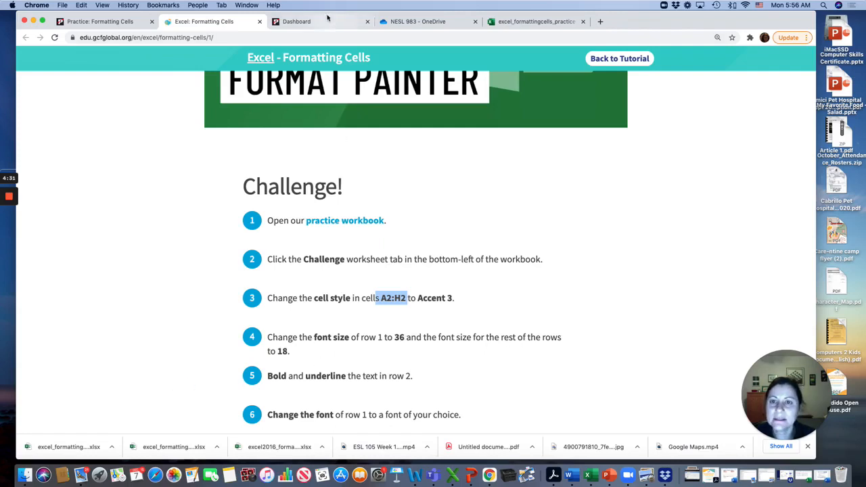
pyautogui.click(507, 22)
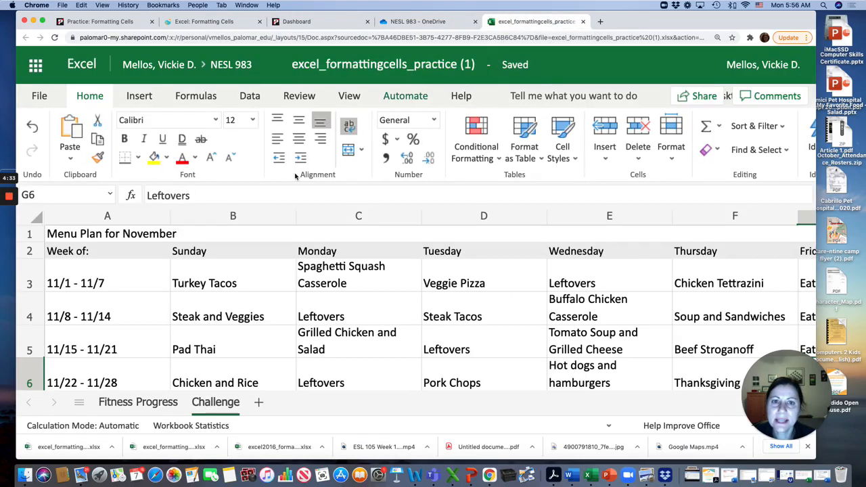
pyautogui.click(31, 234)
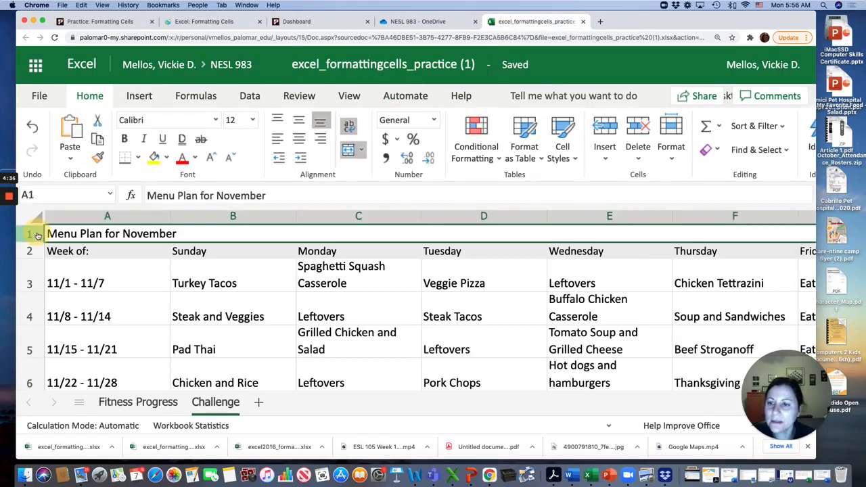
pyautogui.click(254, 120)
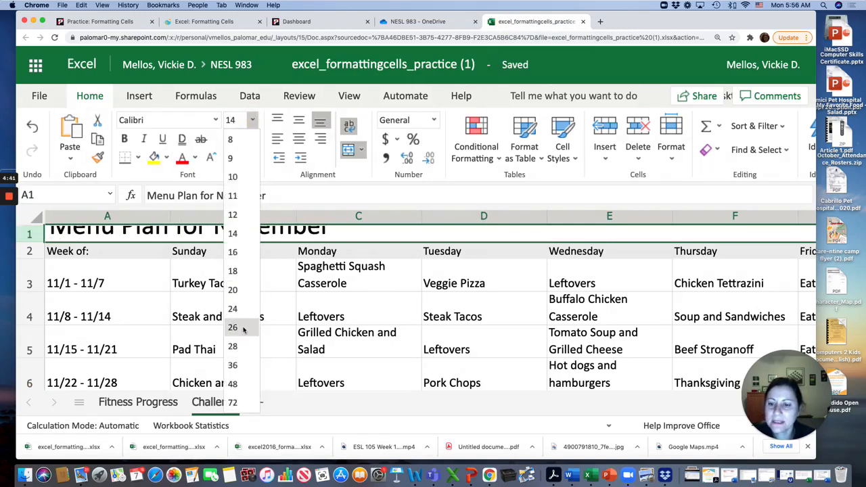
pyautogui.click(233, 365)
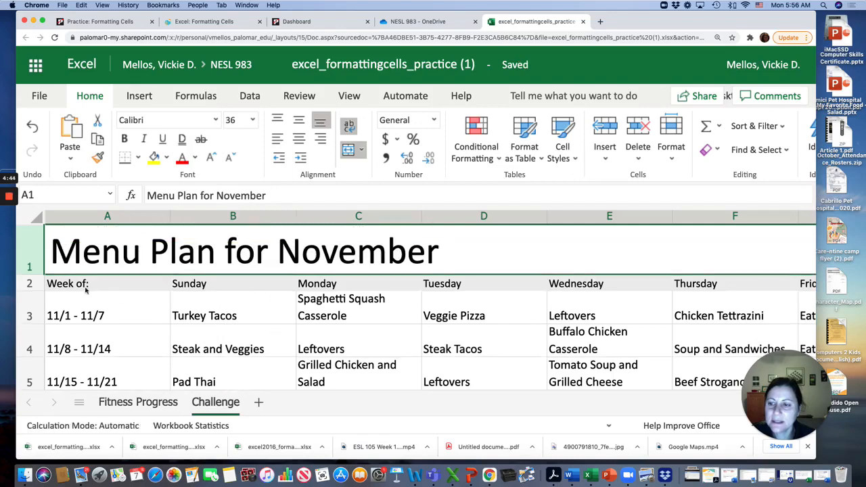
# - Select cells A2 through H6 of the menu plan, leaving out the title row
pyautogui.click(29, 284)
pyautogui.scroll(-3, 220, 349)
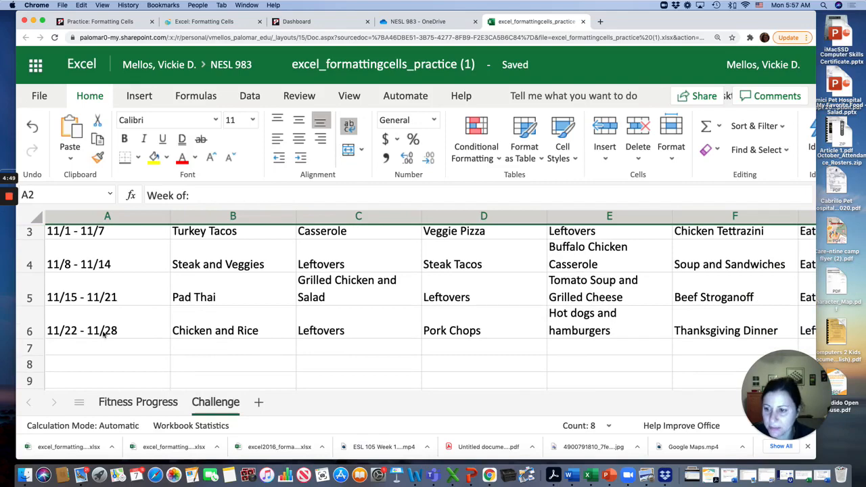
pyautogui.keyDown('shift'); pyautogui.click(109, 330); pyautogui.keyUp('shift')
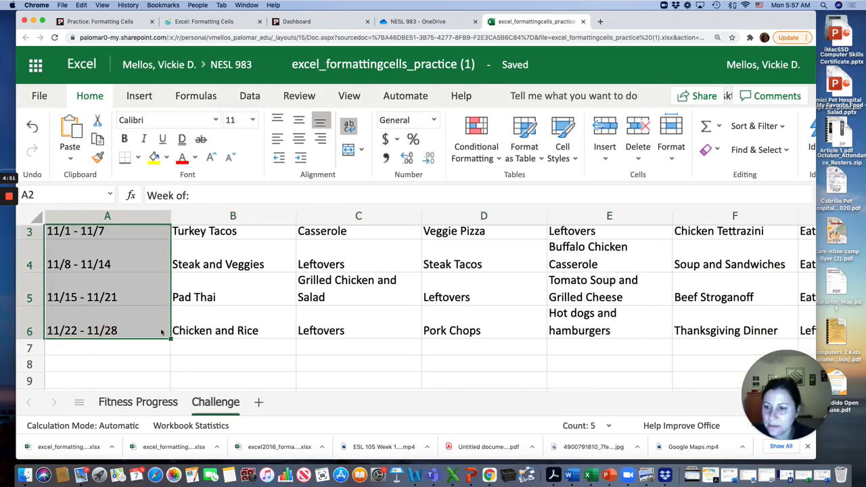
pyautogui.hscroll(5, 674, 342)
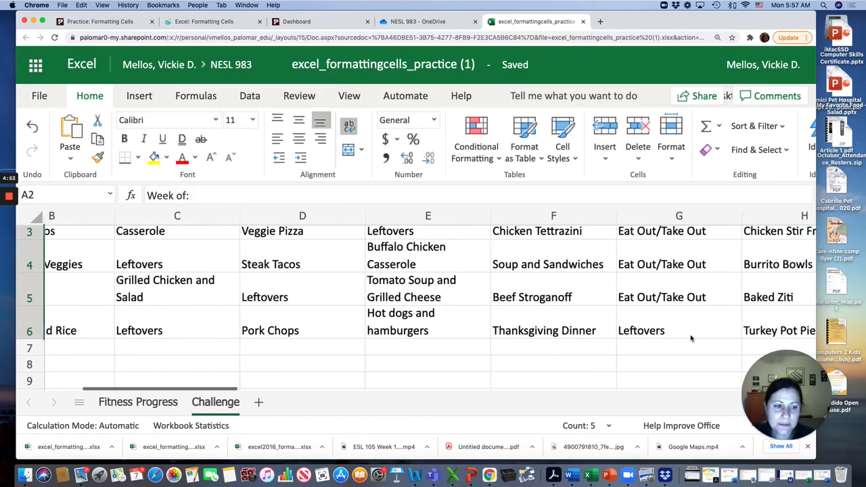
pyautogui.keyDown('shift'); pyautogui.click(642, 332); pyautogui.keyUp('shift')
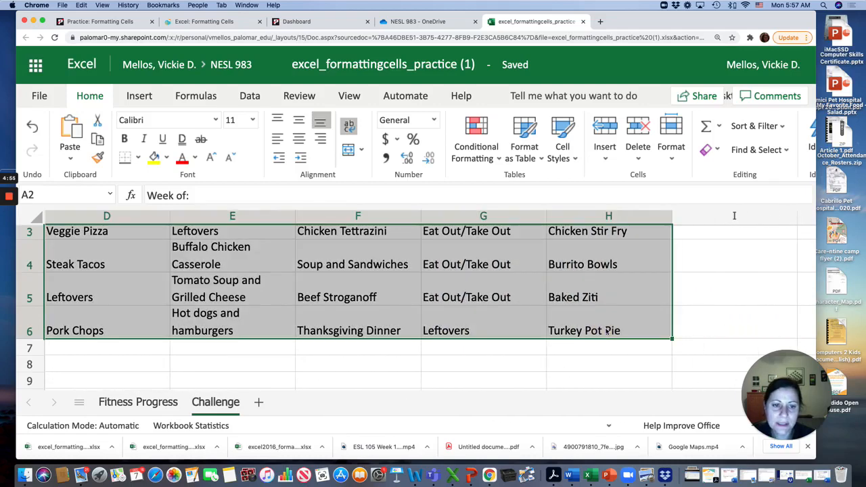
pyautogui.hscroll(-5, 369, 360)
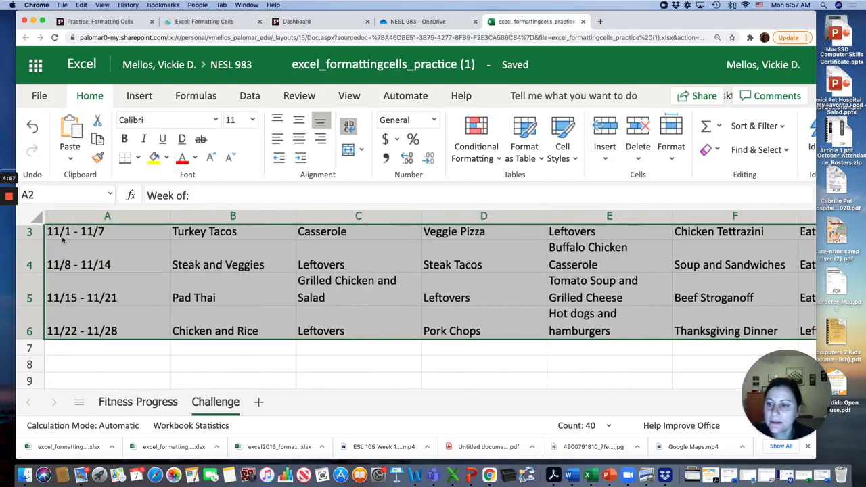
pyautogui.scroll(2, 61, 247)
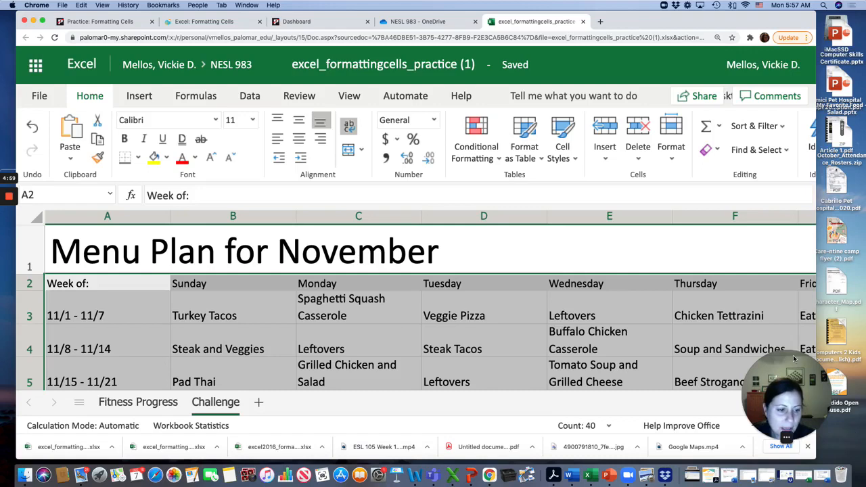
# - Zoom the Challenge worksheet out to 70%
pyautogui.moveTo(795, 365); pyautogui.dragTo(821, 19)
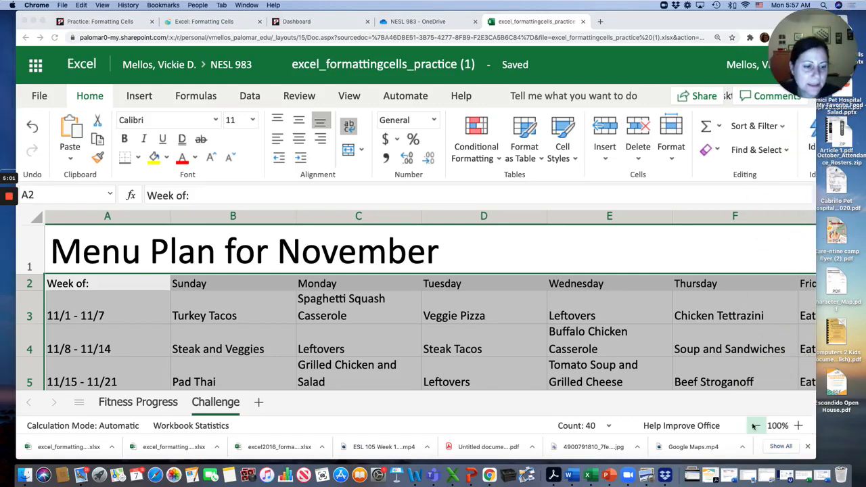
pyautogui.click(755, 425)
pyautogui.click(755, 426)
pyautogui.click(755, 426)
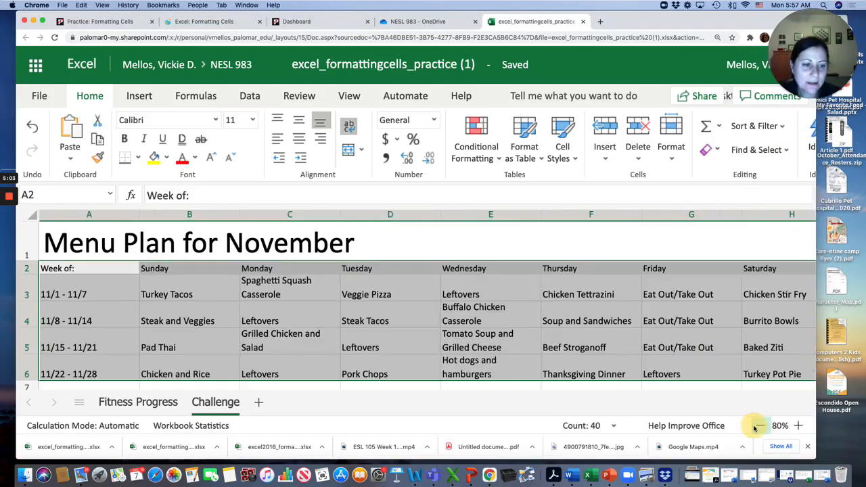
pyautogui.click(757, 426)
pyautogui.click(431, 347)
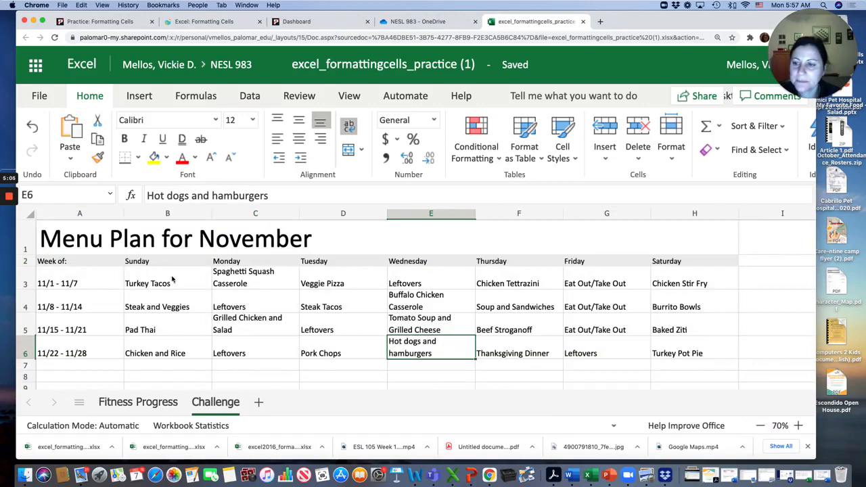
# - Select rows 2 through 6 of the menu plan and set their font size to 18
pyautogui.click(52, 262)
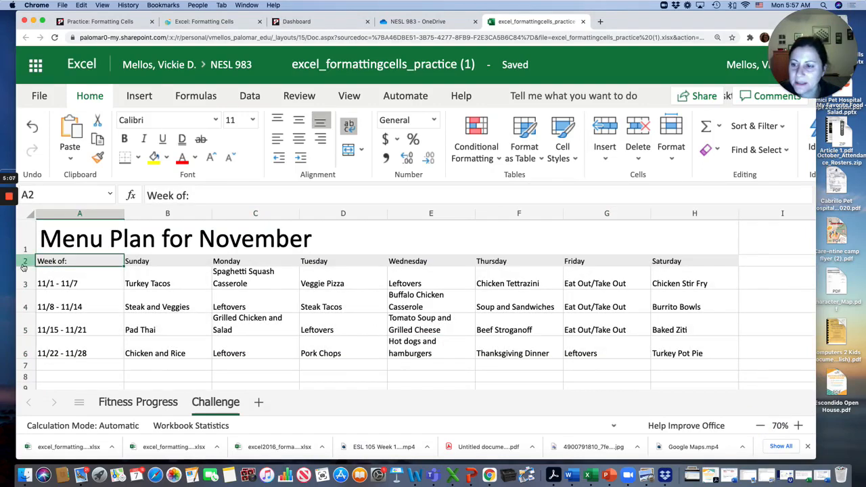
pyautogui.click(24, 262)
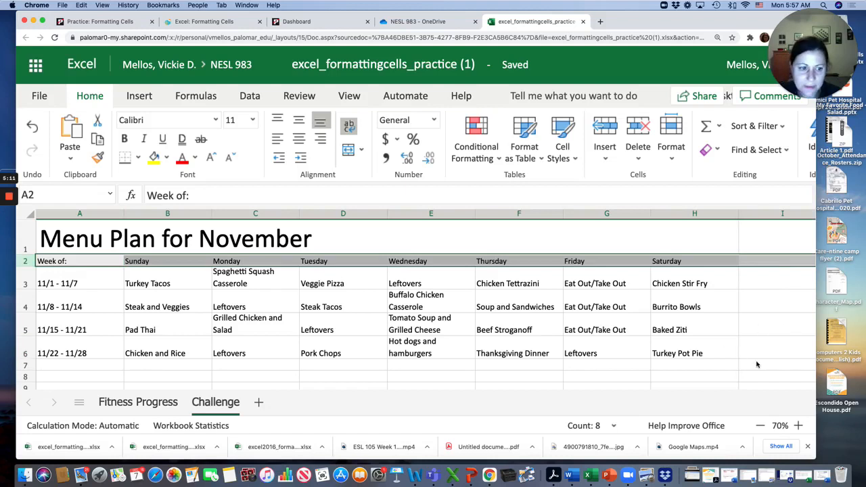
pyautogui.keyDown('shift'); pyautogui.click(760, 353); pyautogui.keyUp('shift')
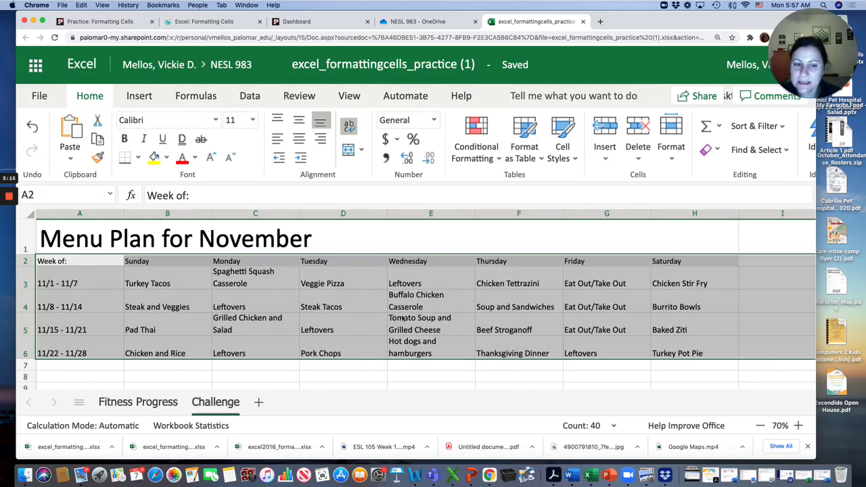
pyautogui.click(75, 264)
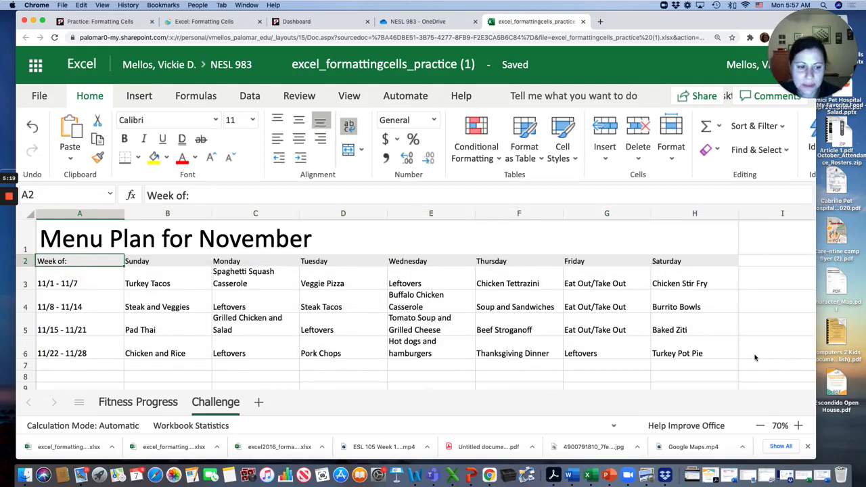
pyautogui.keyDown('shift'); pyautogui.click(755, 357); pyautogui.keyUp('shift')
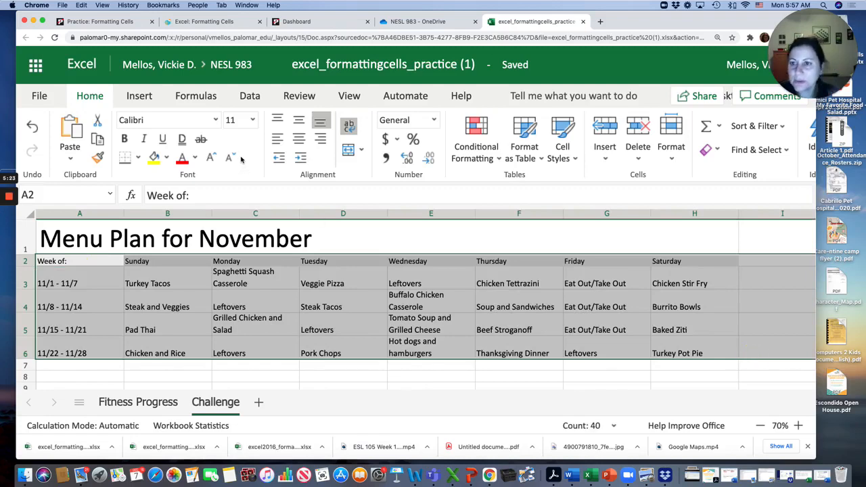
pyautogui.click(253, 120)
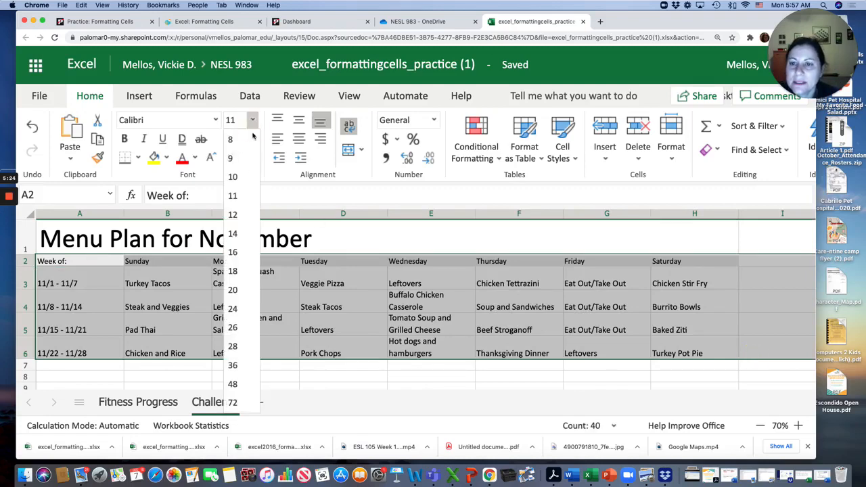
pyautogui.click(233, 271)
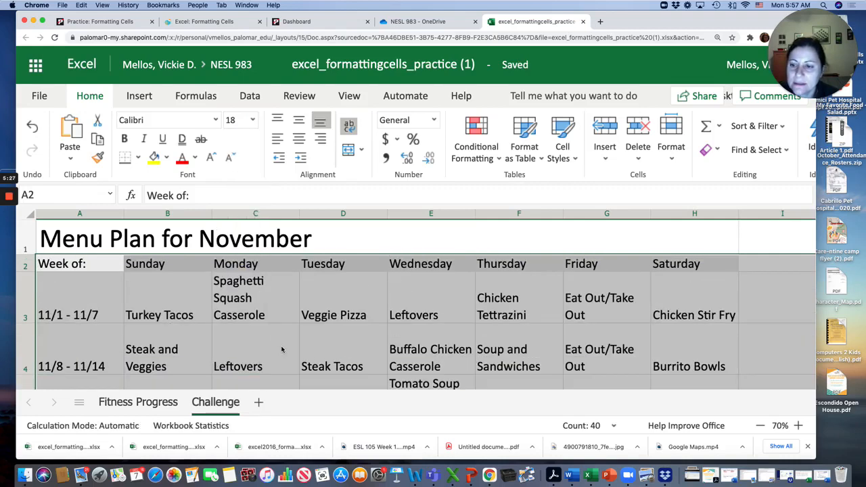
pyautogui.scroll(-5, 282, 349)
pyautogui.scroll(3, 358, 381)
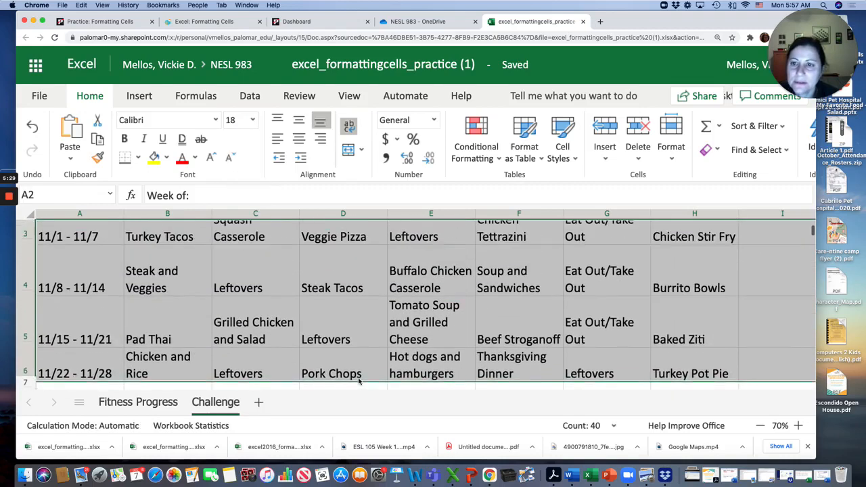
# - Check the lesson's next Challenge instruction, and bold and underline the text in row 2 of the menu plan
pyautogui.click(204, 21)
pyautogui.scroll(-2, 295, 302)
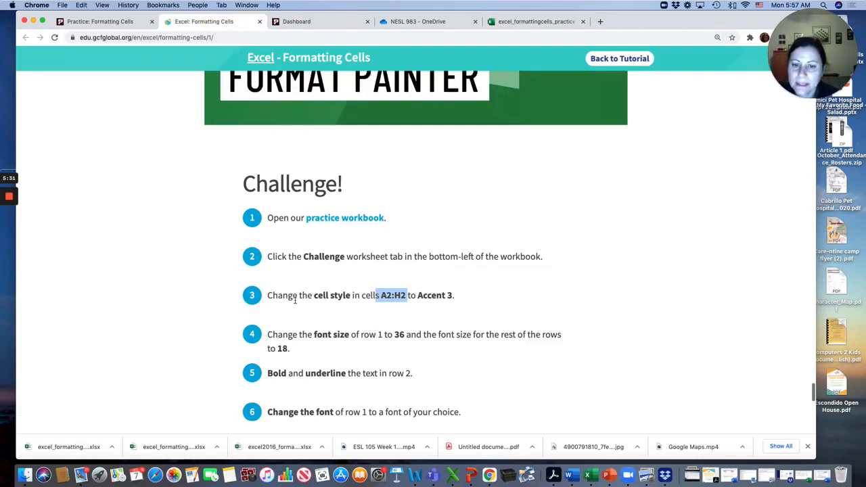
pyautogui.scroll(-1, 295, 303)
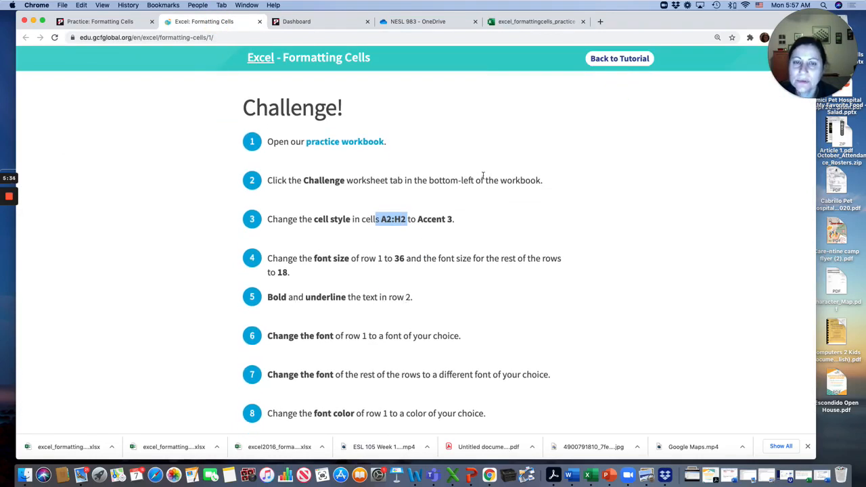
pyautogui.click(509, 20)
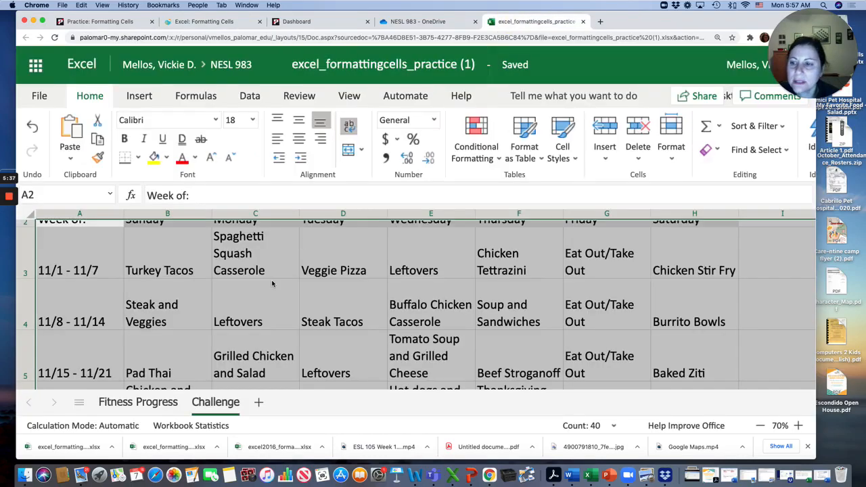
pyautogui.scroll(2, 274, 284)
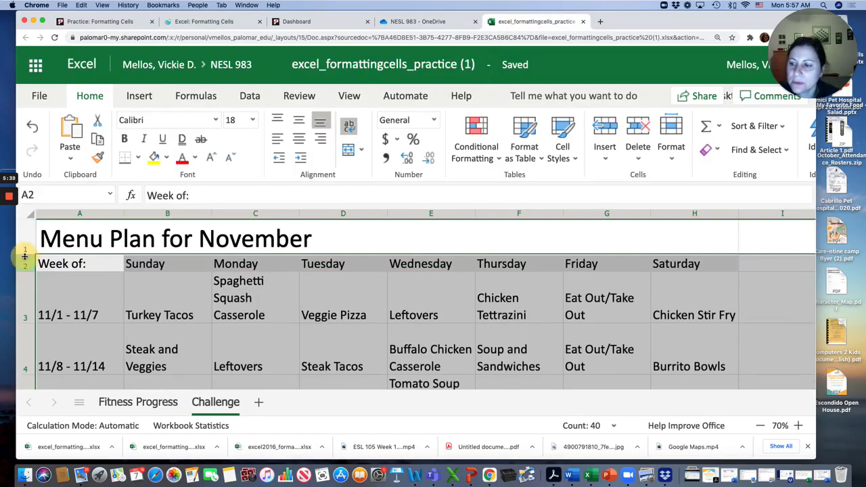
pyautogui.click(63, 264)
pyautogui.click(25, 265)
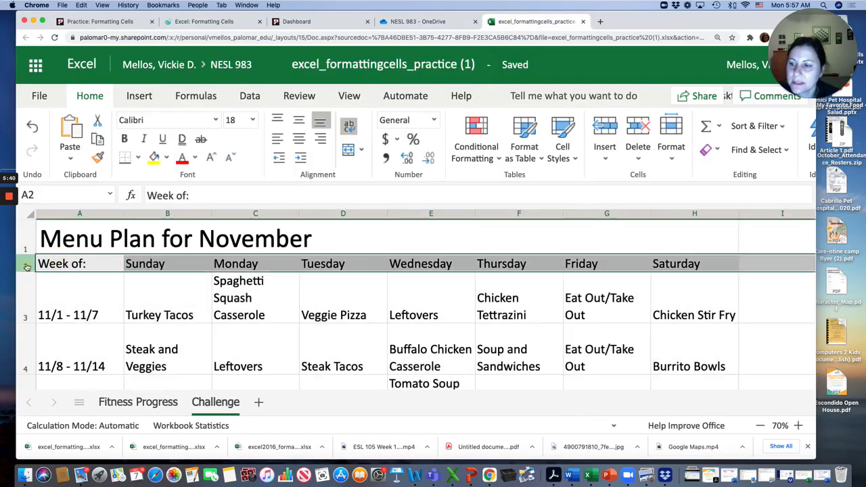
pyautogui.click(127, 139)
pyautogui.click(163, 139)
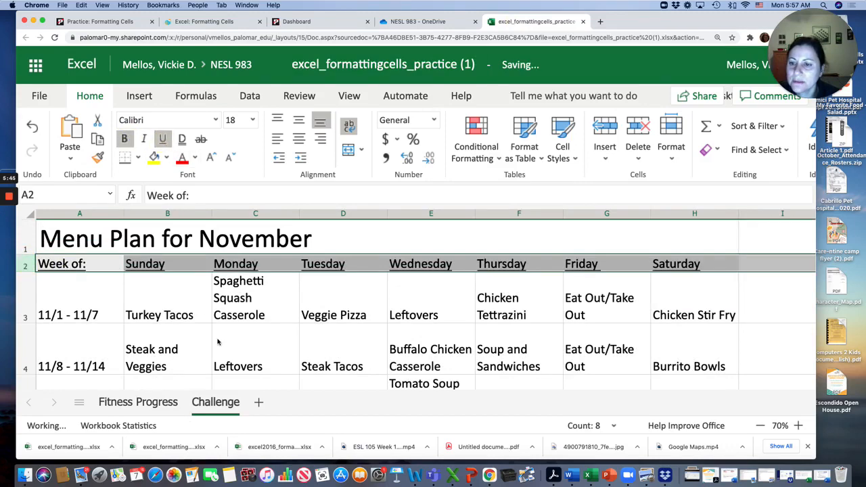
pyautogui.click(236, 333)
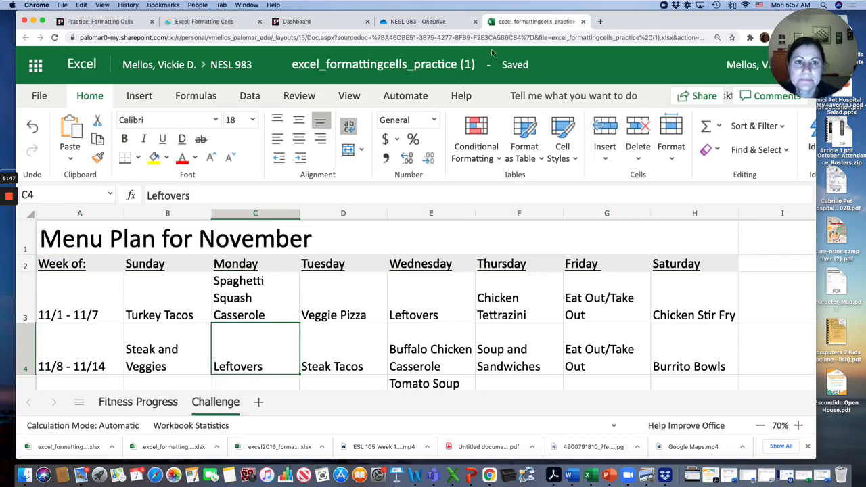
# - Check the Challenge's font instructions, and set the font of row 1, the menu plan title, to Courier
pyautogui.click(210, 21)
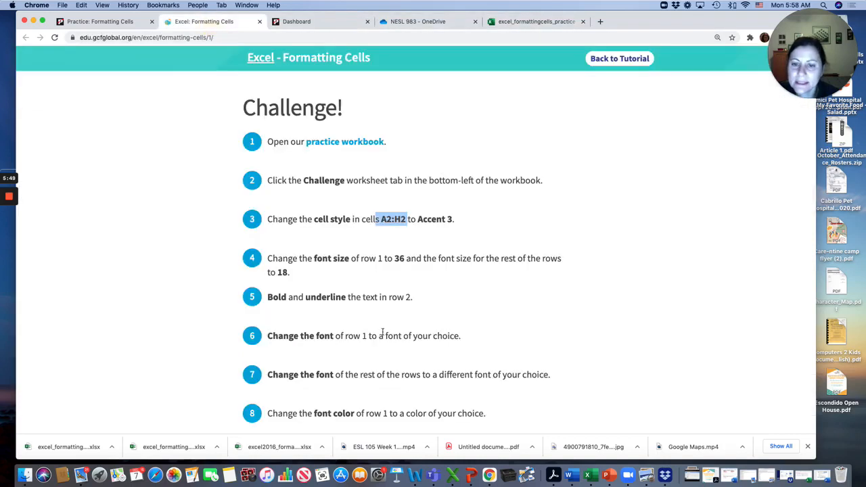
pyautogui.scroll(-2, 382, 332)
pyautogui.scroll(-2, 383, 332)
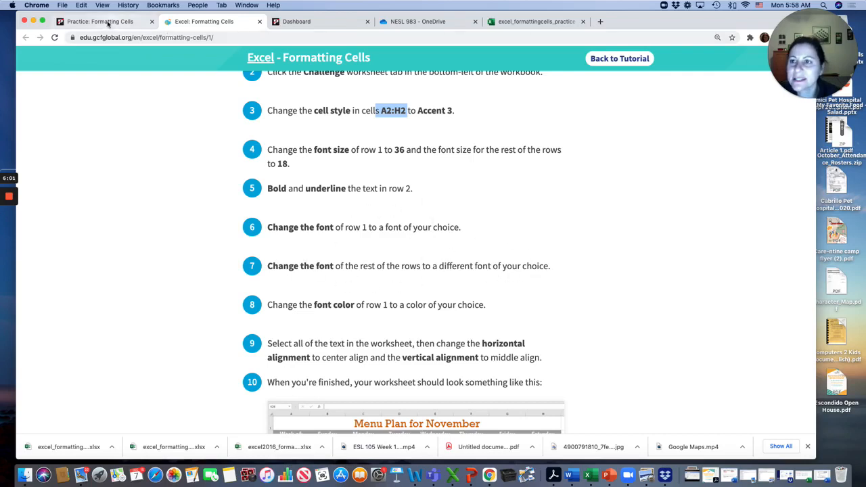
pyautogui.click(535, 21)
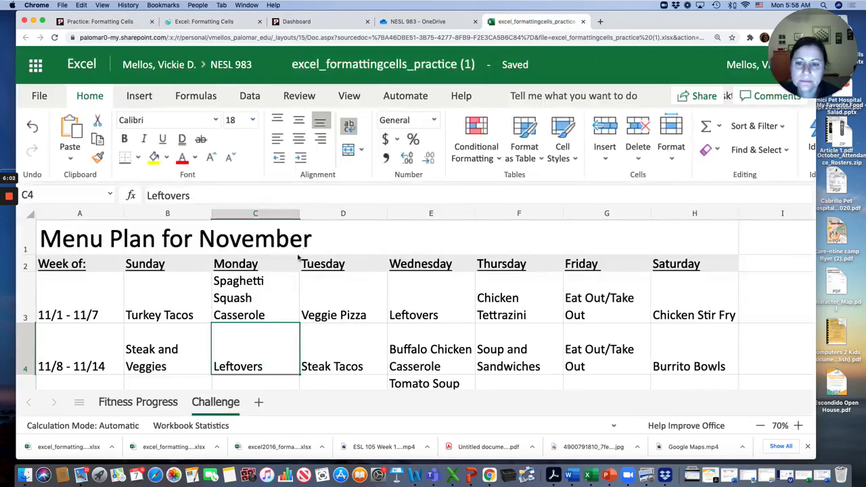
pyautogui.click(25, 248)
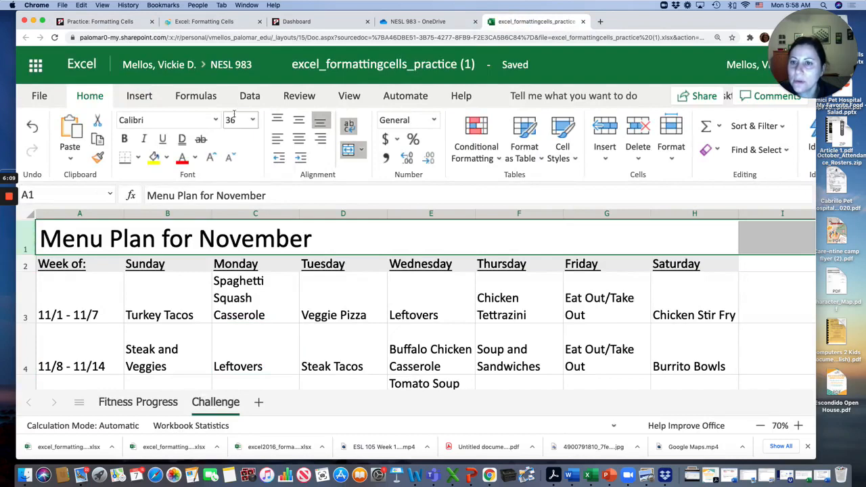
pyautogui.click(215, 120)
pyautogui.scroll(-3, 184, 192)
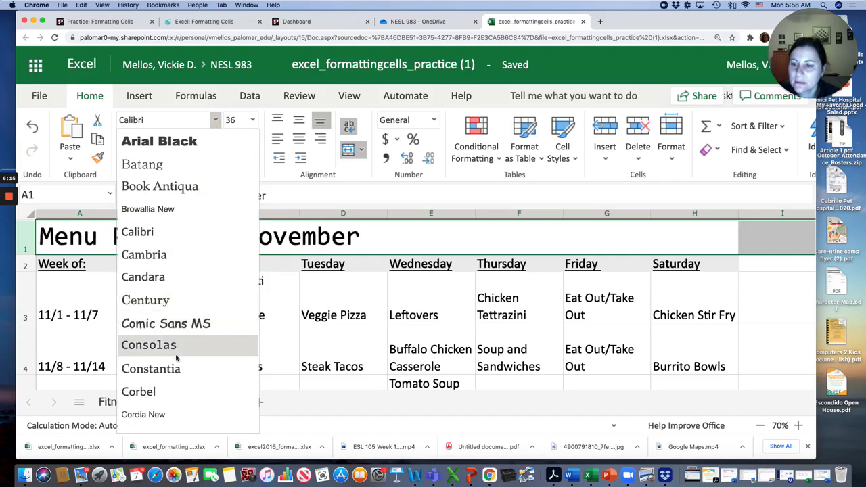
pyautogui.scroll(-3, 174, 386)
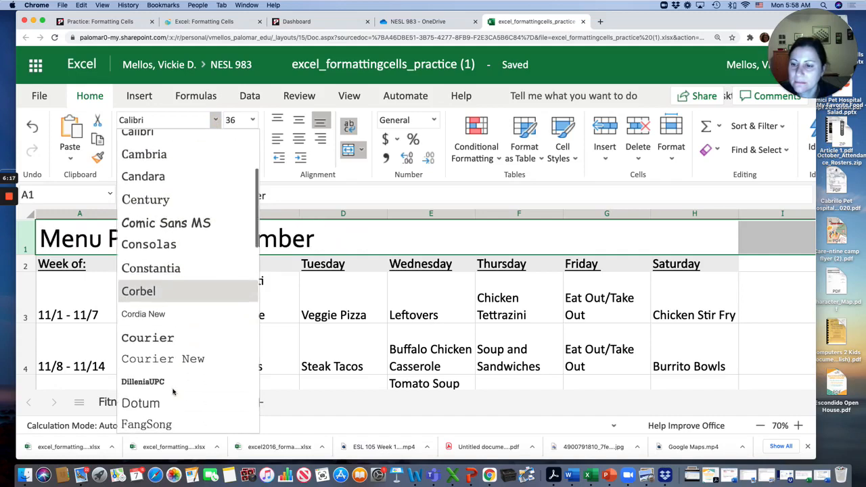
pyautogui.click(170, 338)
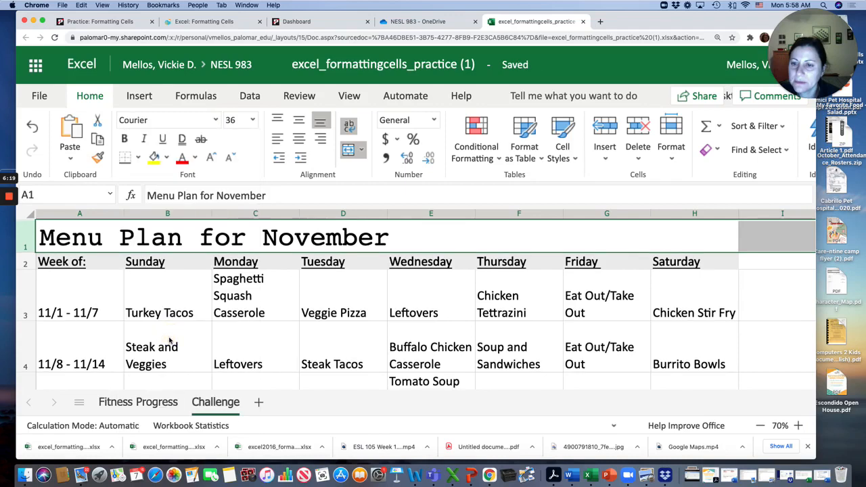
# - Select cells A2 through H6, the rest of the menu plan, and set their font to Candara
pyautogui.click(52, 263)
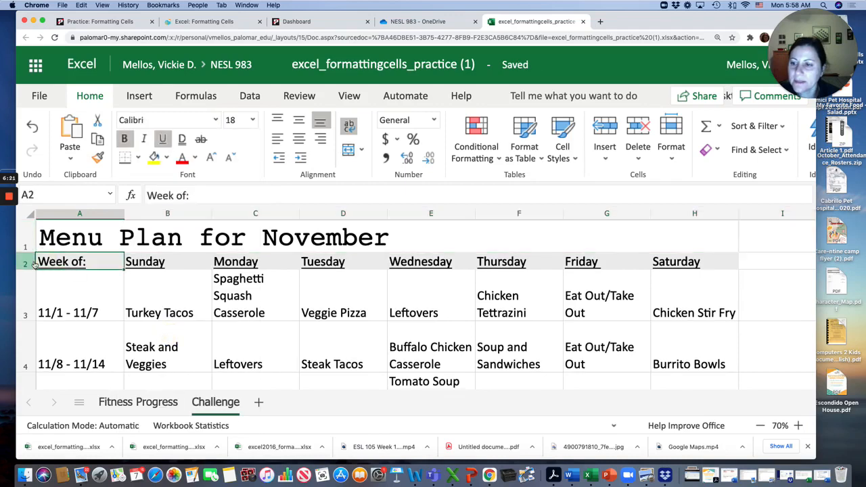
pyautogui.click(25, 263)
pyautogui.scroll(-5, 497, 352)
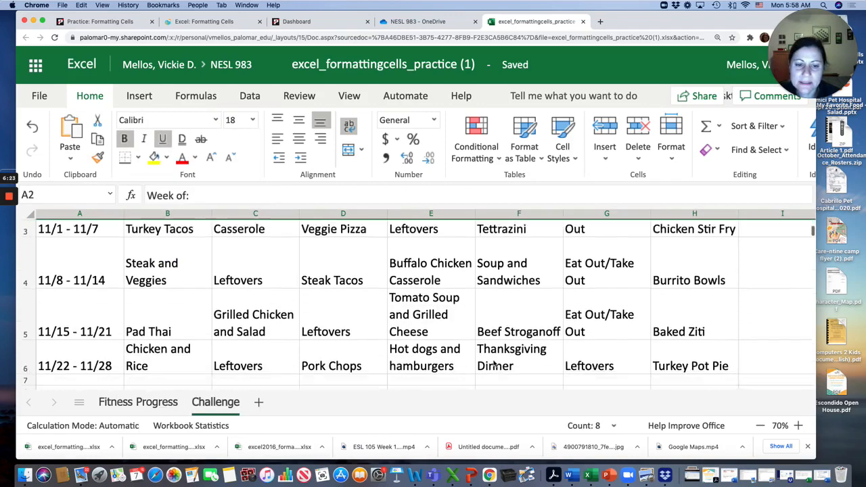
pyautogui.keyDown('shift'); pyautogui.click(640, 325); pyautogui.keyUp('shift')
pyautogui.keyDown('shift'); pyautogui.click(712, 324); pyautogui.keyUp('shift')
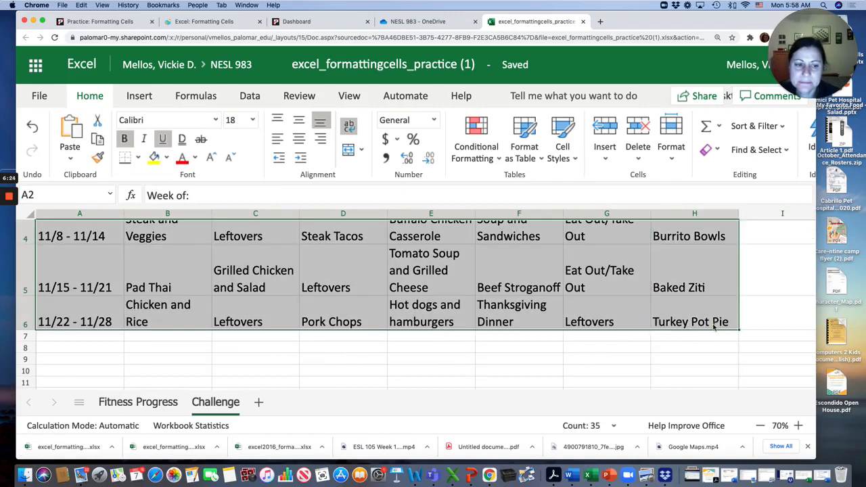
pyautogui.click(216, 121)
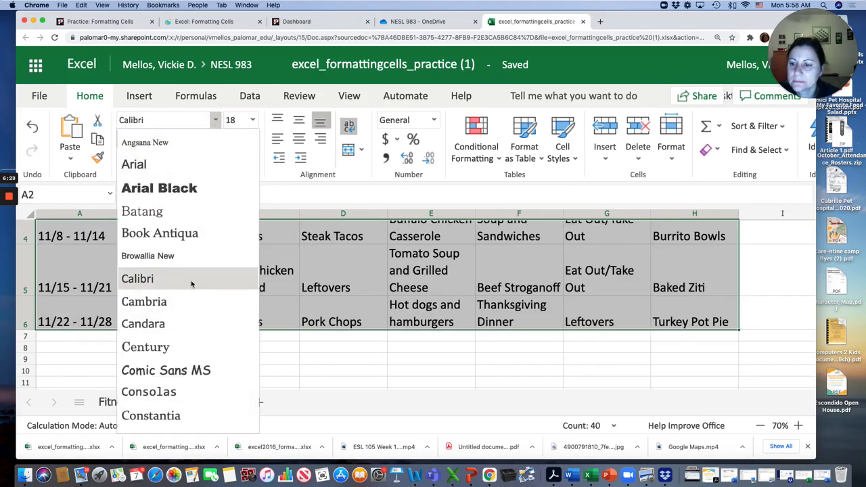
pyautogui.click(163, 325)
pyautogui.scroll(5, 332, 378)
pyautogui.scroll(-3, 330, 377)
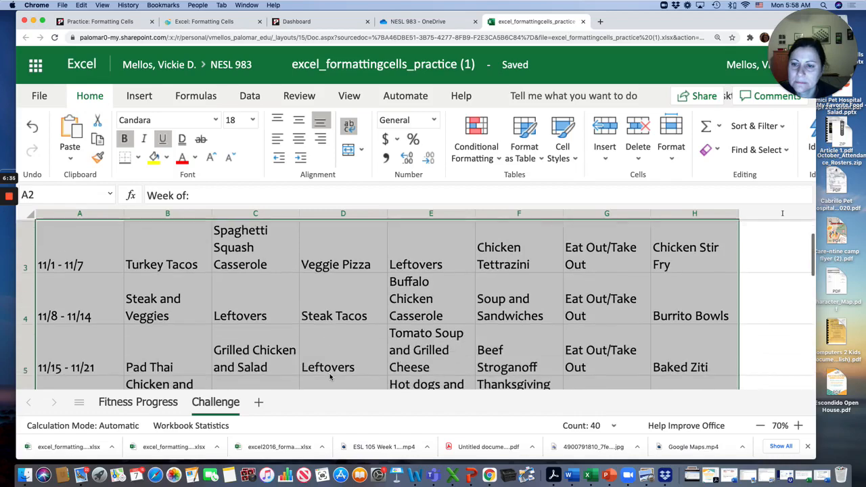
# - Set the font of the selected rows 2 through 6 to Cordia New
pyautogui.click(215, 120)
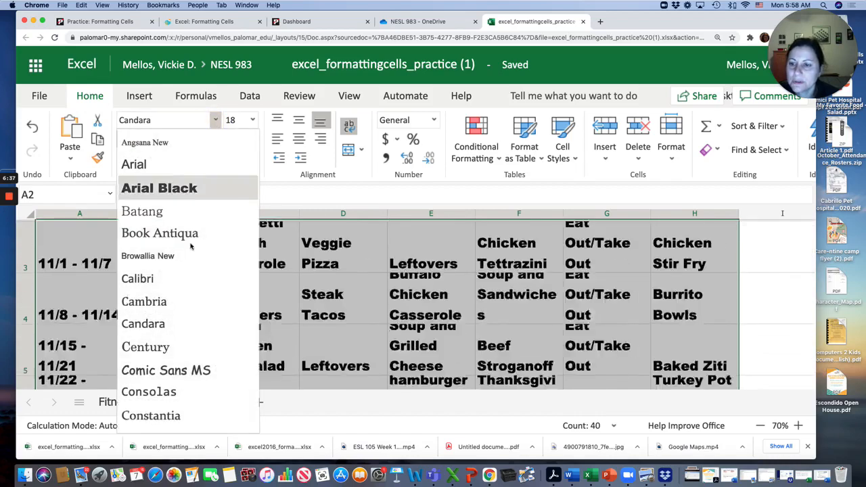
pyautogui.scroll(-3, 177, 366)
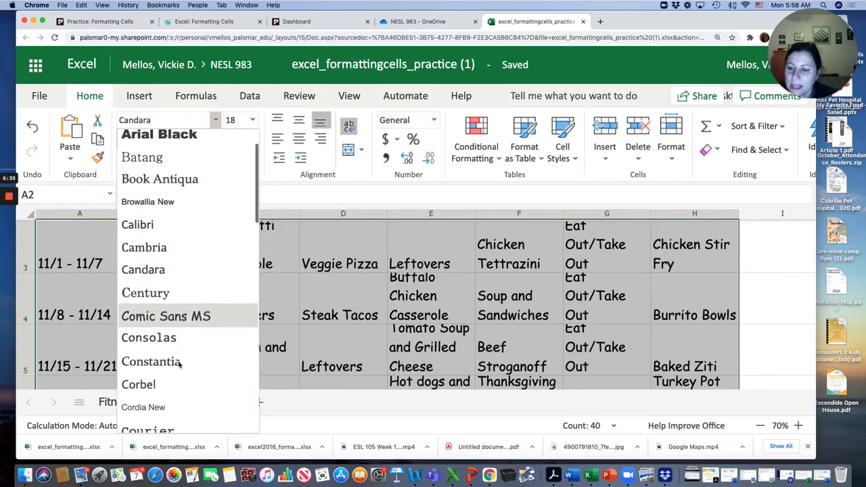
pyautogui.click(169, 399)
pyautogui.scroll(2, 340, 370)
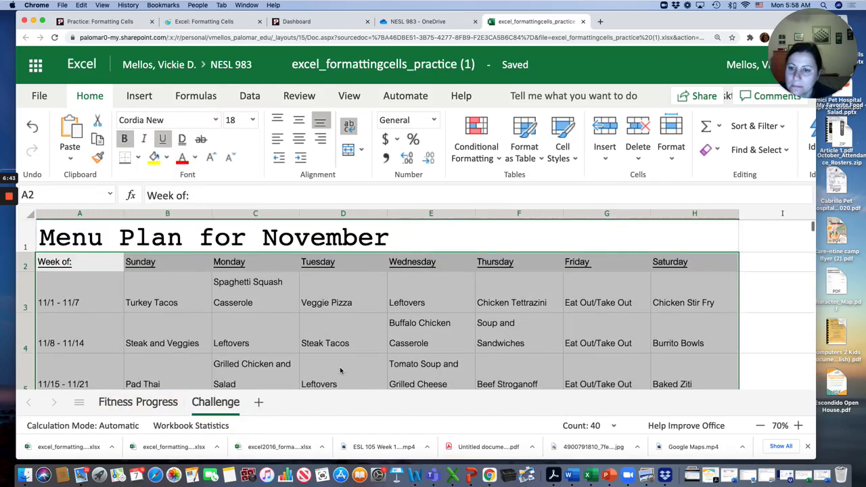
pyautogui.scroll(-4, 340, 370)
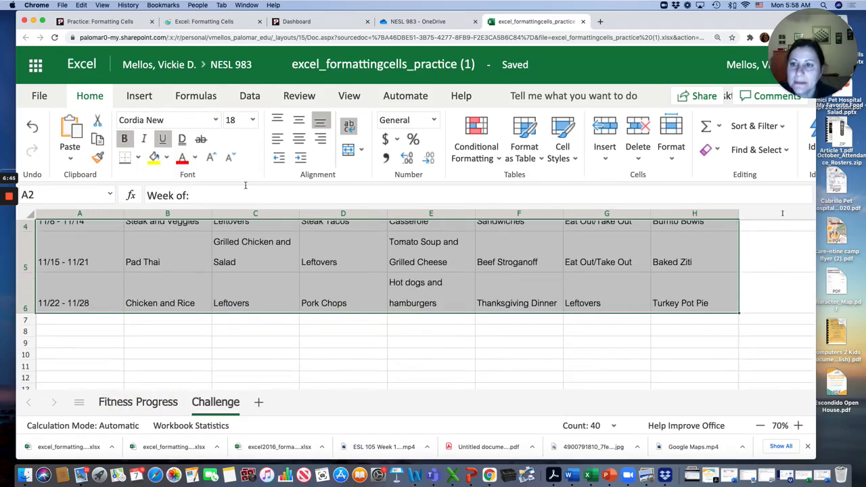
# - Check the Challenge's font color instruction, and set the font color of the title in row 1 to standard green
pyautogui.click(190, 22)
pyautogui.scroll(-1, 453, 306)
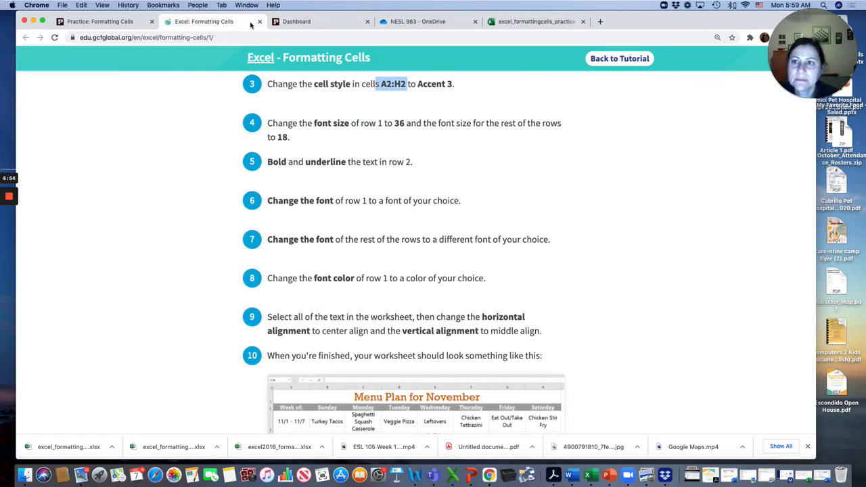
pyautogui.click(524, 23)
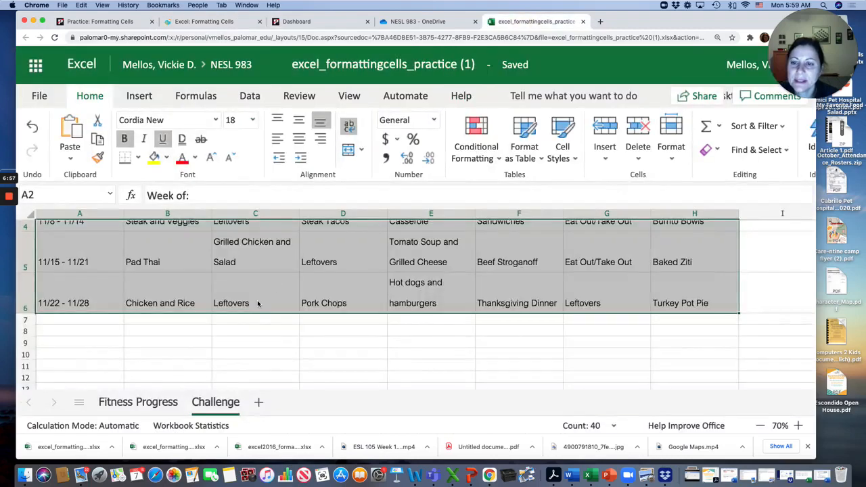
pyautogui.scroll(2, 257, 304)
pyautogui.click(24, 240)
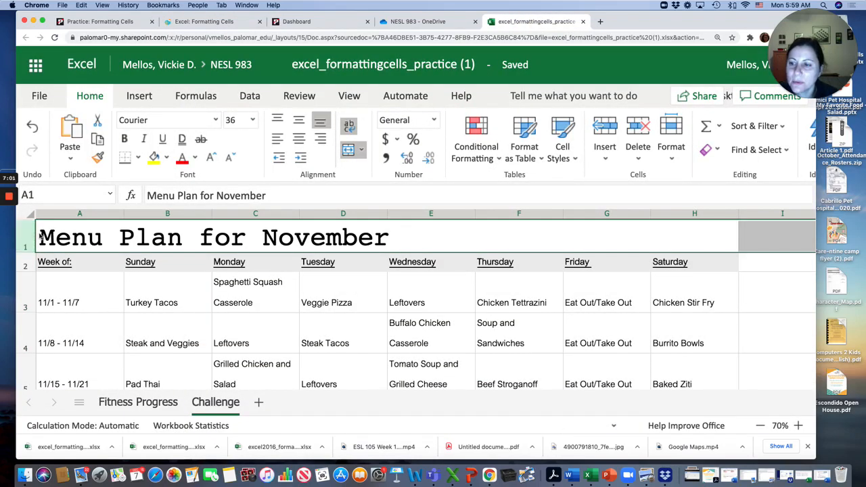
pyautogui.click(196, 159)
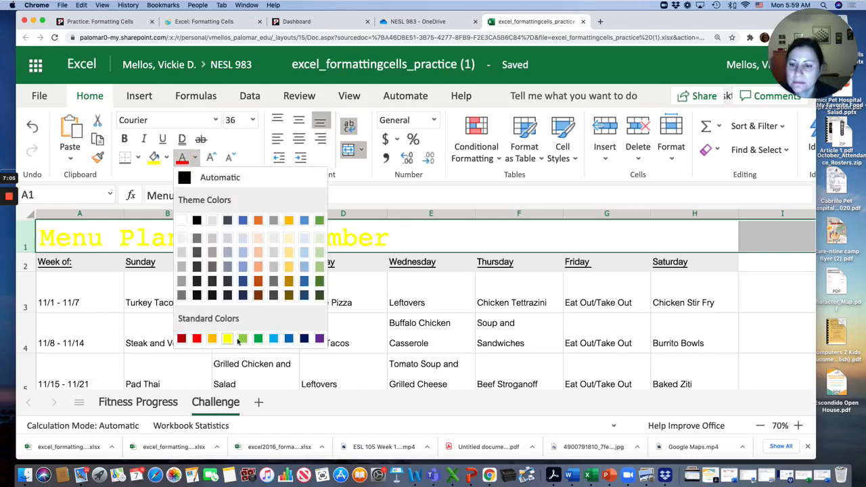
pyautogui.click(258, 339)
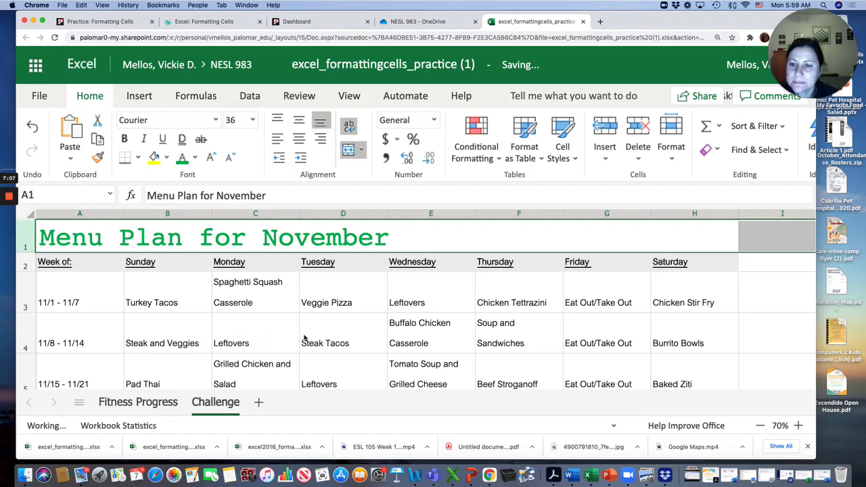
# - Review the Challenge's instruction on horizontal and vertical alignment and compare it with the menu plan worksheet
pyautogui.scroll(-5, 312, 333)
pyautogui.scroll(2, 312, 333)
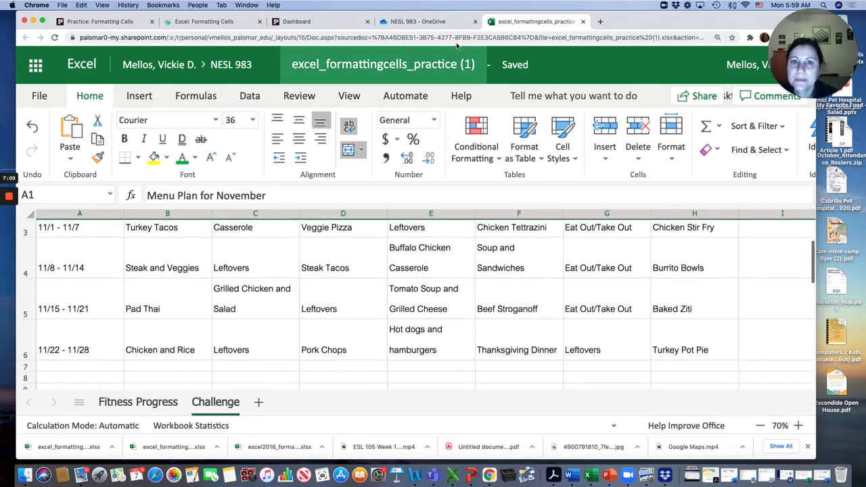
pyautogui.click(405, 25)
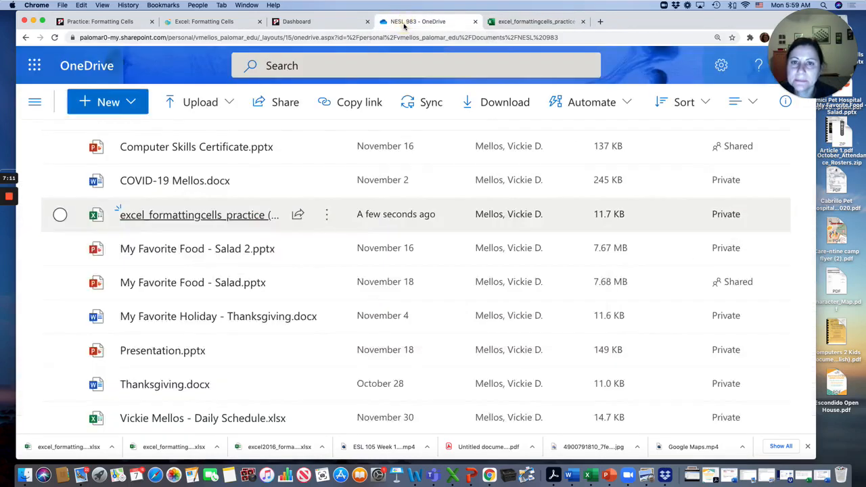
pyautogui.click(224, 25)
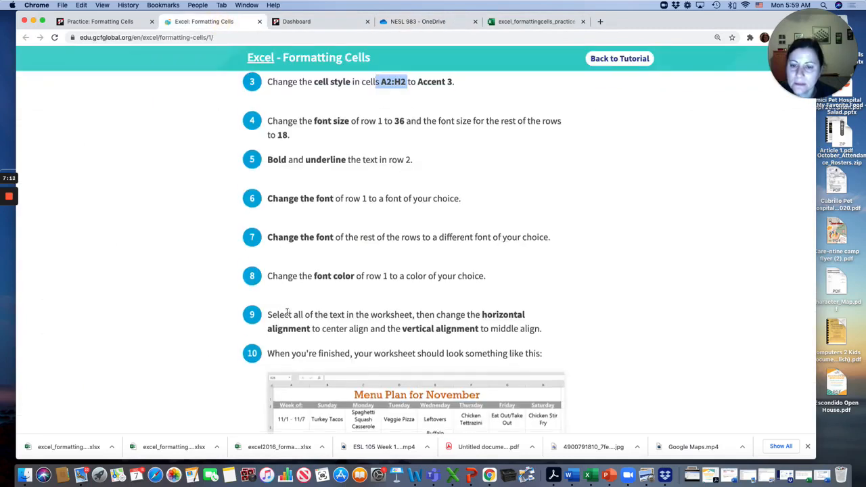
pyautogui.scroll(-2, 287, 311)
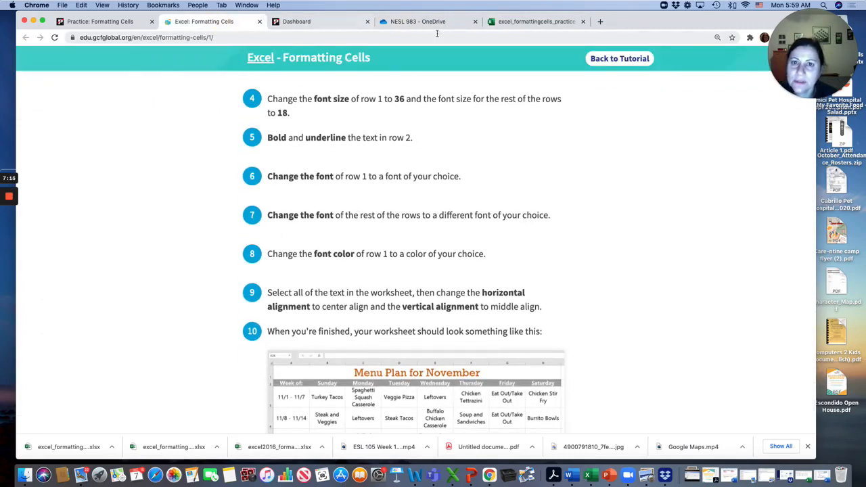
pyautogui.click(508, 22)
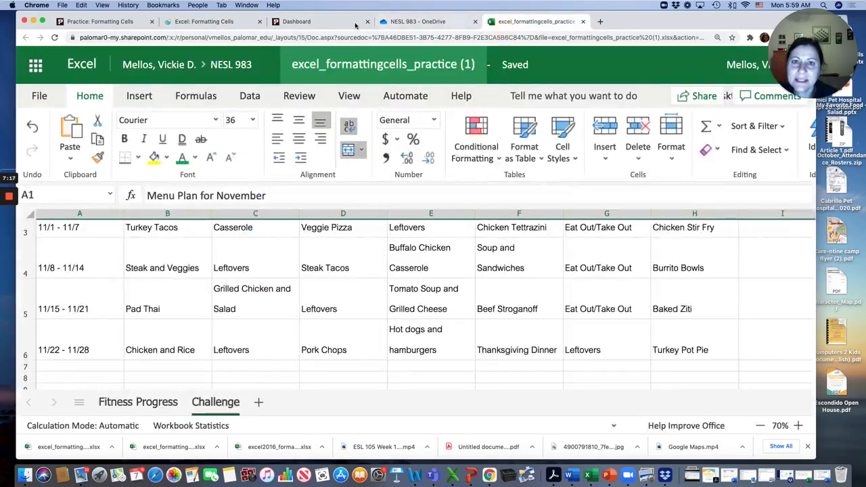
pyautogui.click(216, 21)
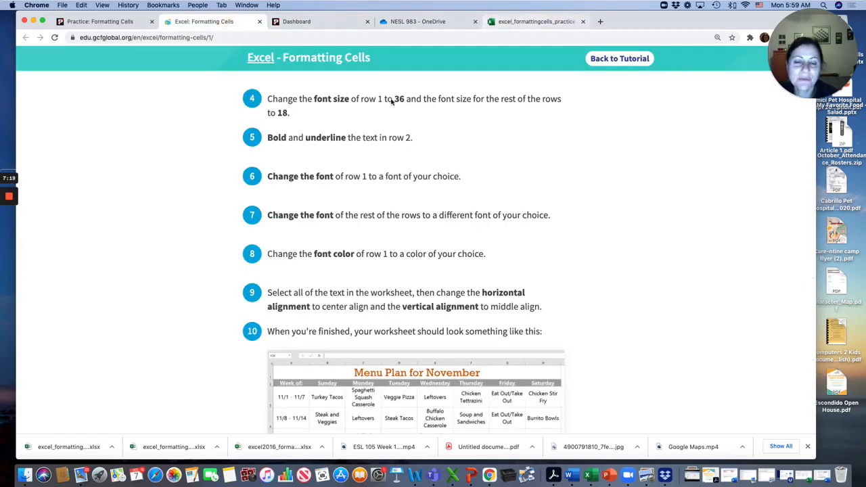
pyautogui.click(534, 22)
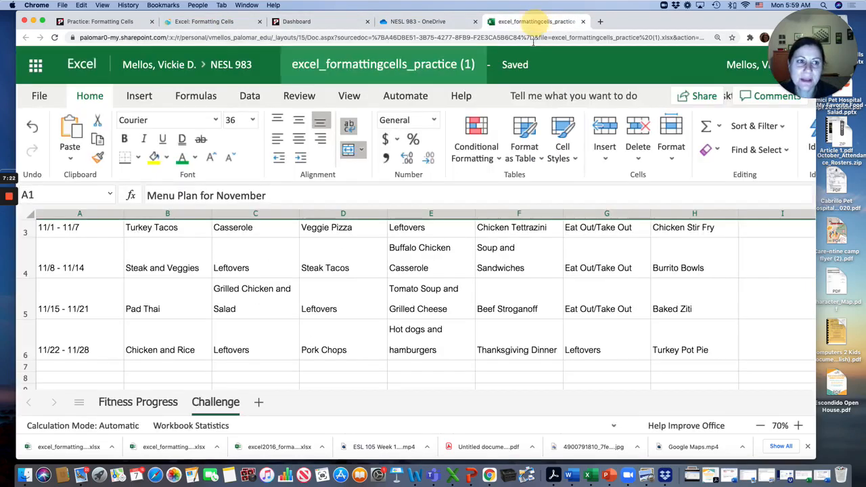
pyautogui.click(209, 23)
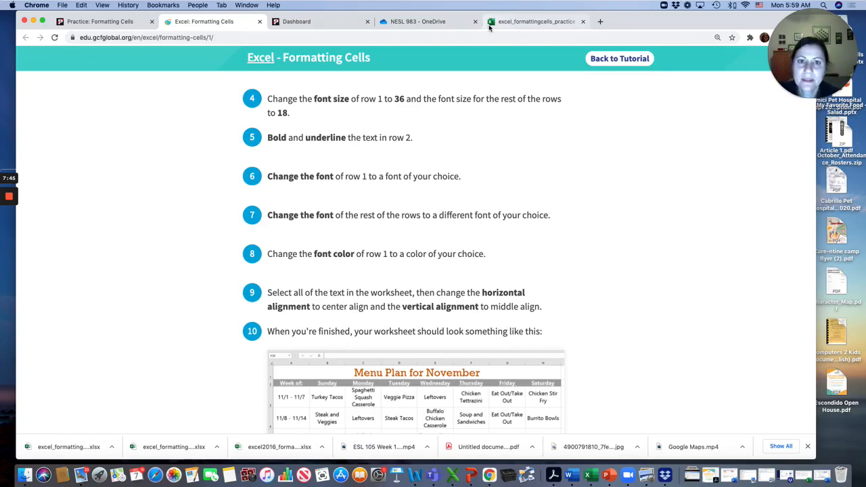
pyautogui.click(517, 21)
# - Select the entire menu plan, A1 through H6, and try left and center horizontal alignment, ending on center
pyautogui.scroll(3, 59, 249)
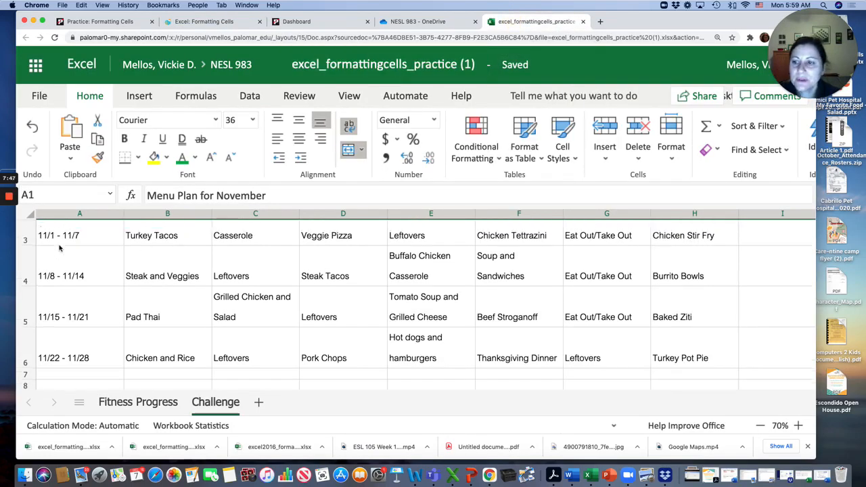
pyautogui.click(49, 237)
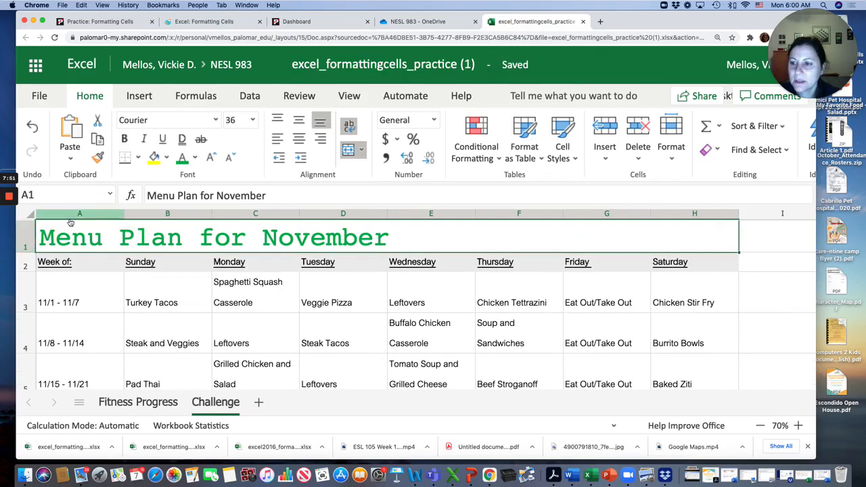
pyautogui.scroll(-1, 352, 336)
pyautogui.scroll(-2, 352, 336)
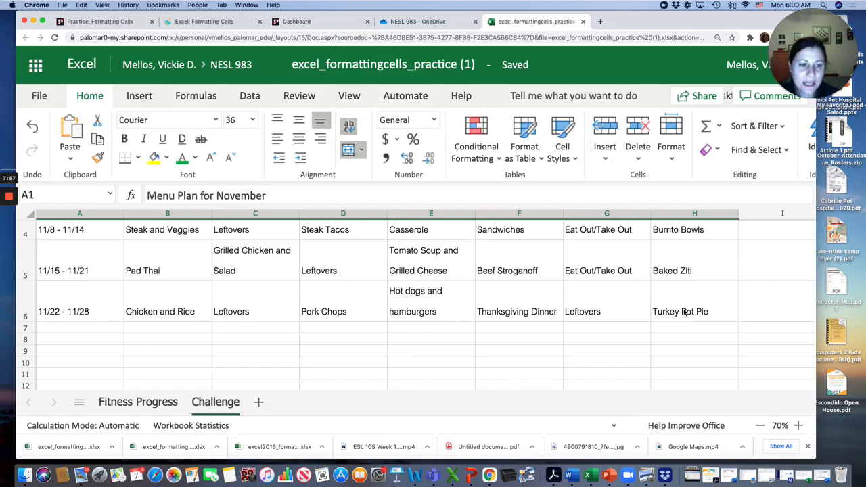
pyautogui.hotkey('ctrl', 'a')
pyautogui.scroll(3, 375, 214)
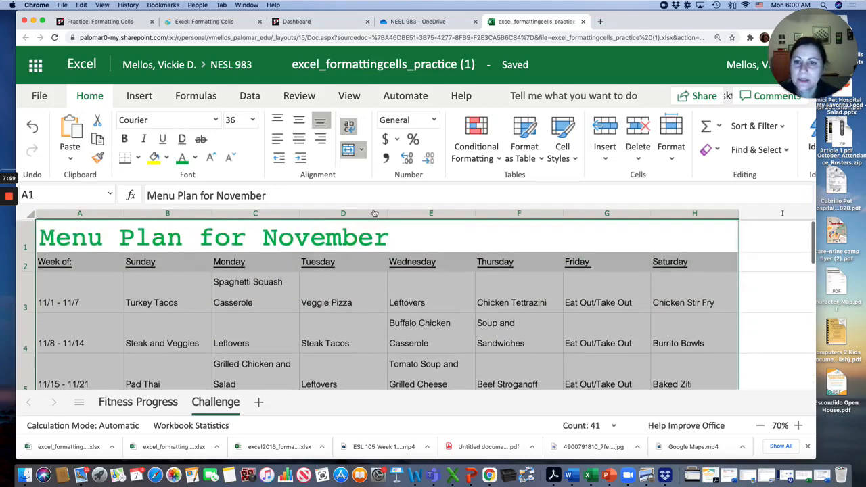
pyautogui.click(297, 139)
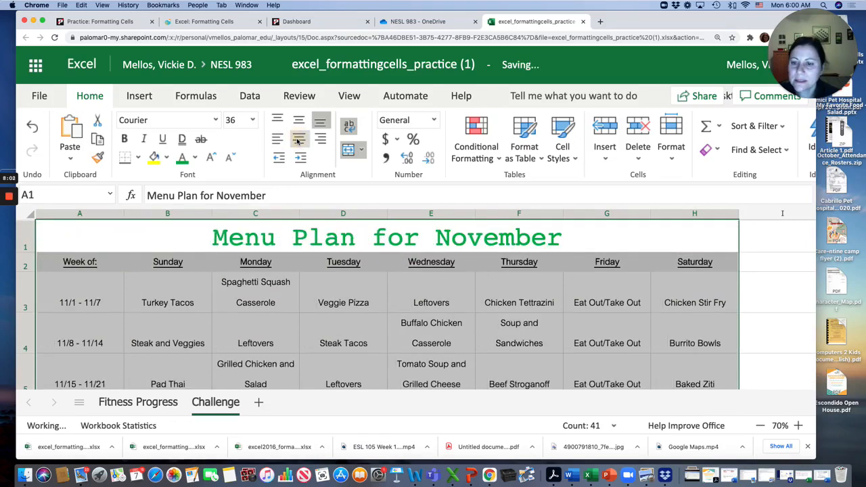
pyautogui.click(278, 140)
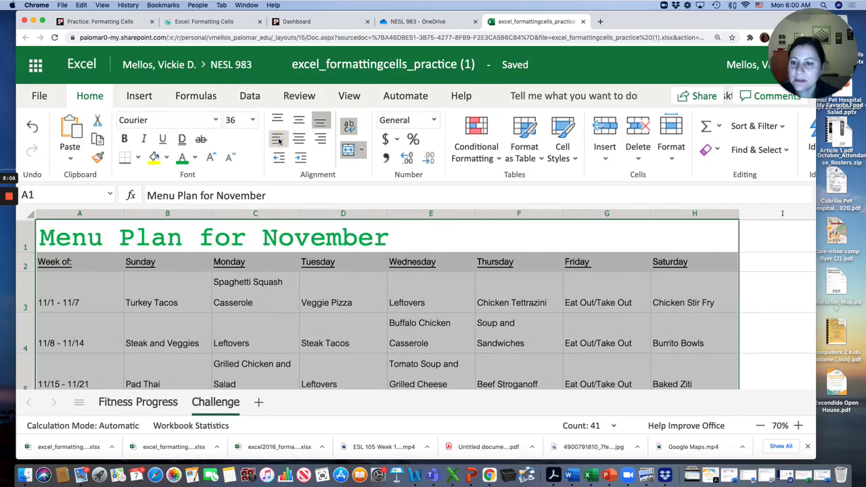
pyautogui.click(299, 140)
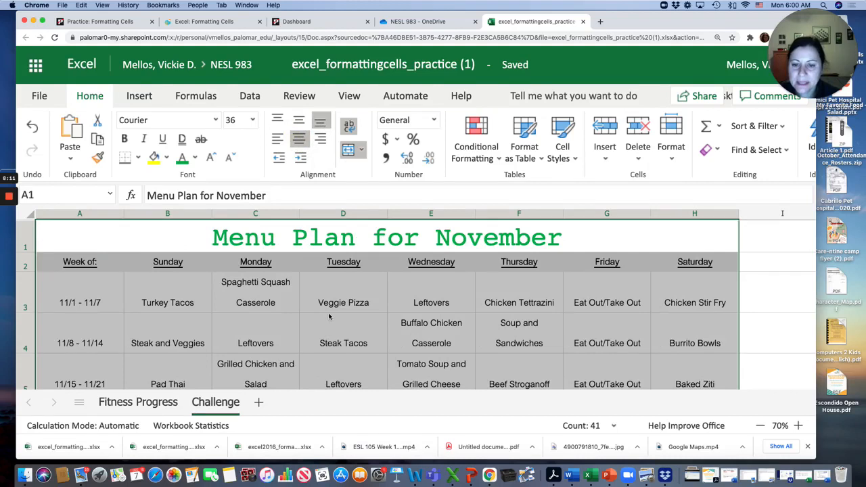
# - Middle-align the Veggie Pizza cell vertically, and on A1 through H6 toggle the horizontal centering and apply middle vertical alignment
pyautogui.click(335, 290)
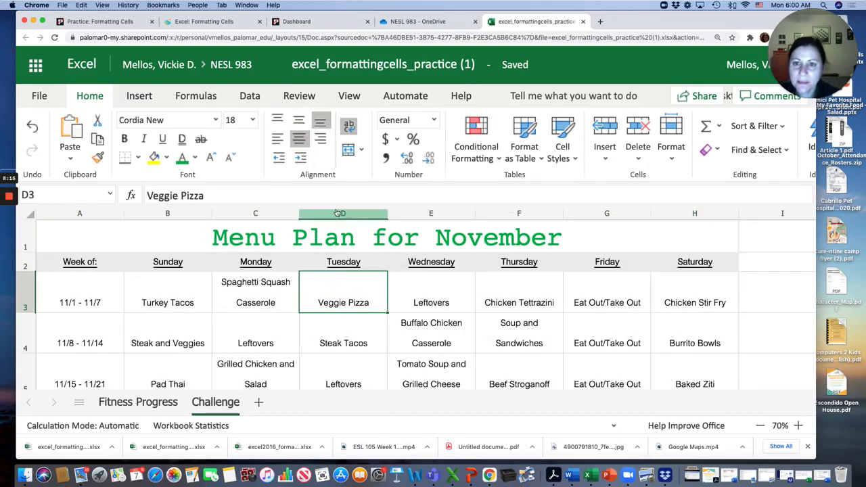
pyautogui.click(298, 120)
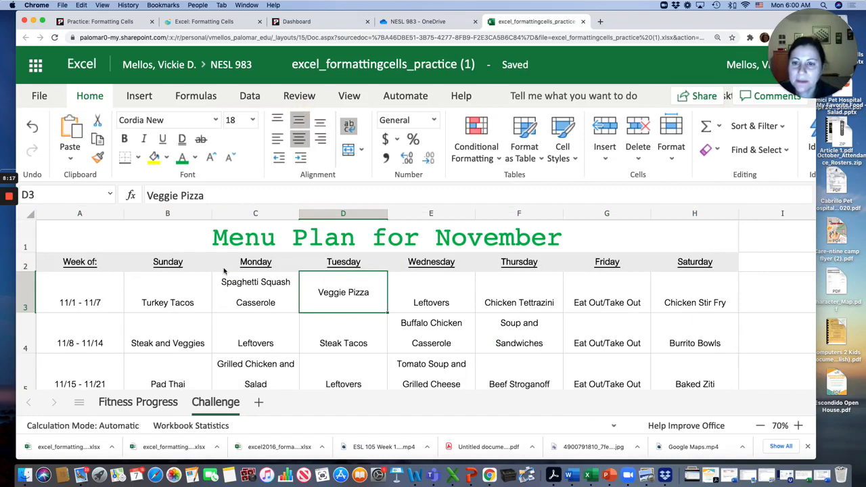
pyautogui.click(44, 241)
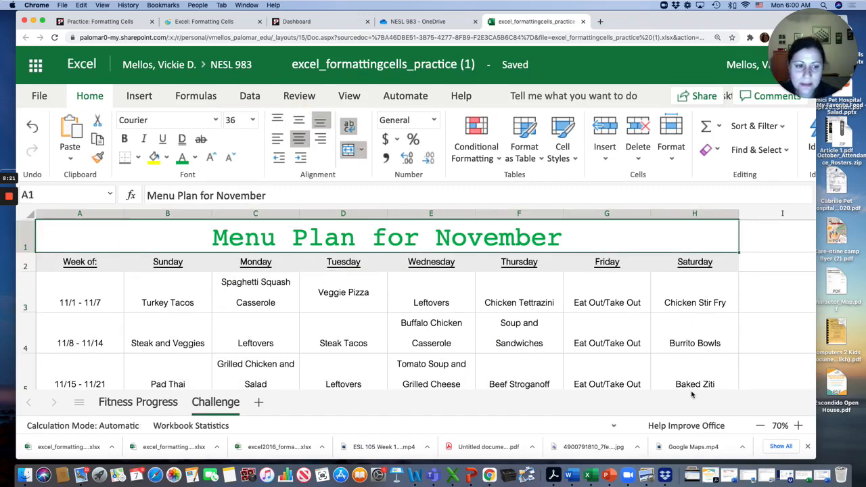
pyautogui.scroll(-2, 690, 366)
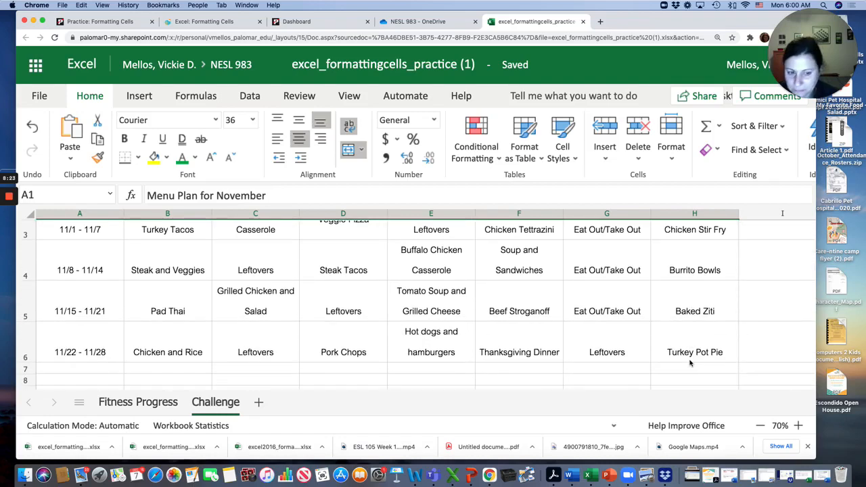
pyautogui.keyDown('shift'); pyautogui.click(690, 354); pyautogui.keyUp('shift')
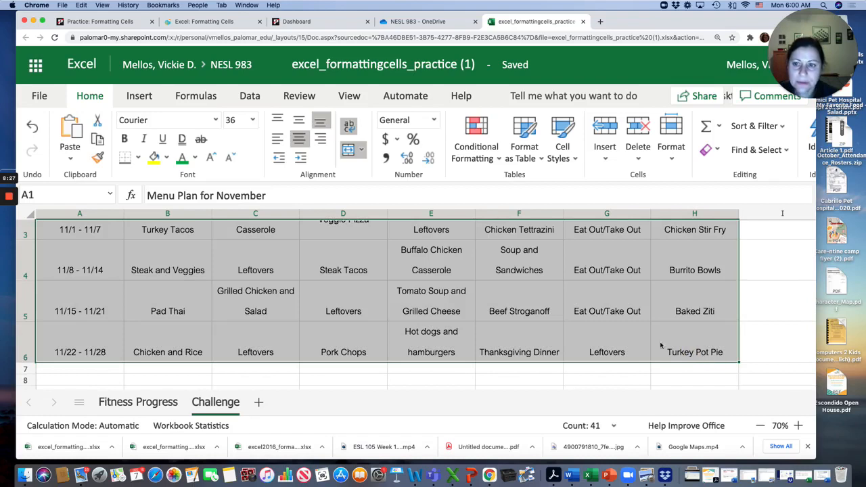
pyautogui.click(299, 138)
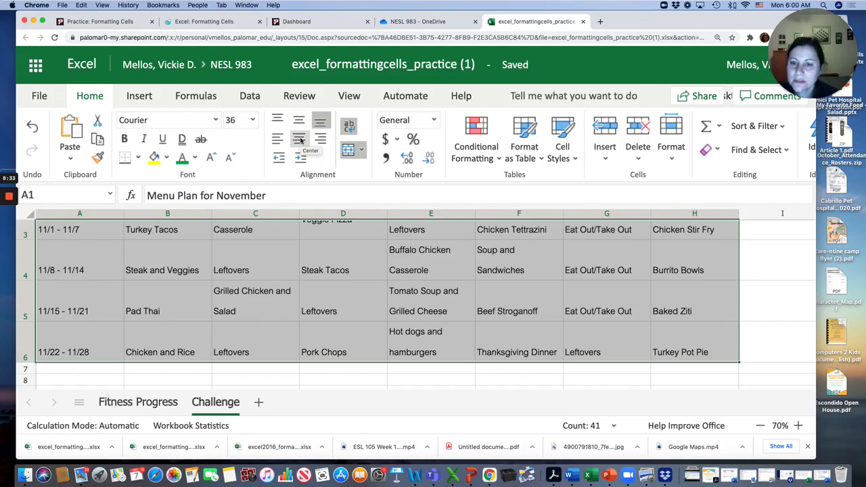
pyautogui.click(298, 120)
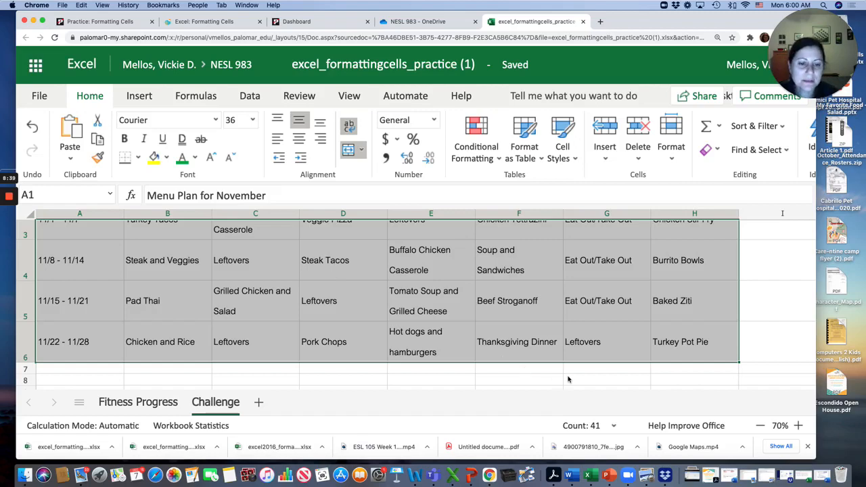
# - Zoom the worksheet out to 50% and center the Menu Plan for November title horizontally
pyautogui.click(738, 380)
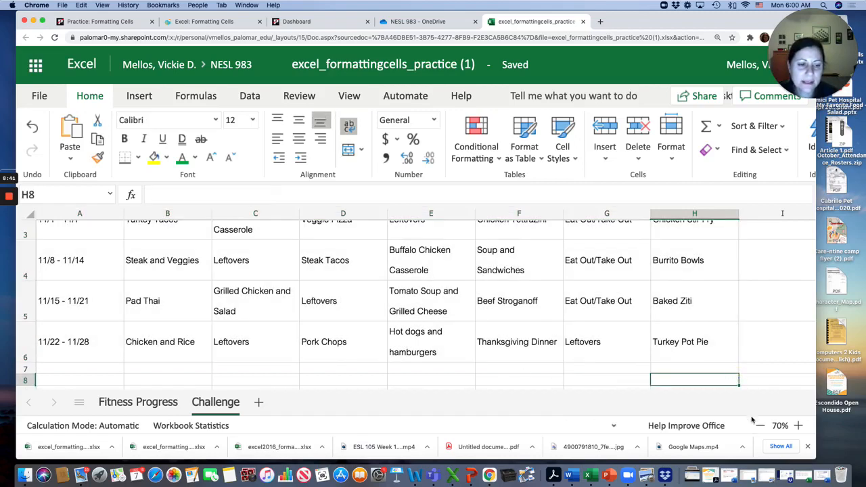
pyautogui.click(760, 426)
pyautogui.click(760, 425)
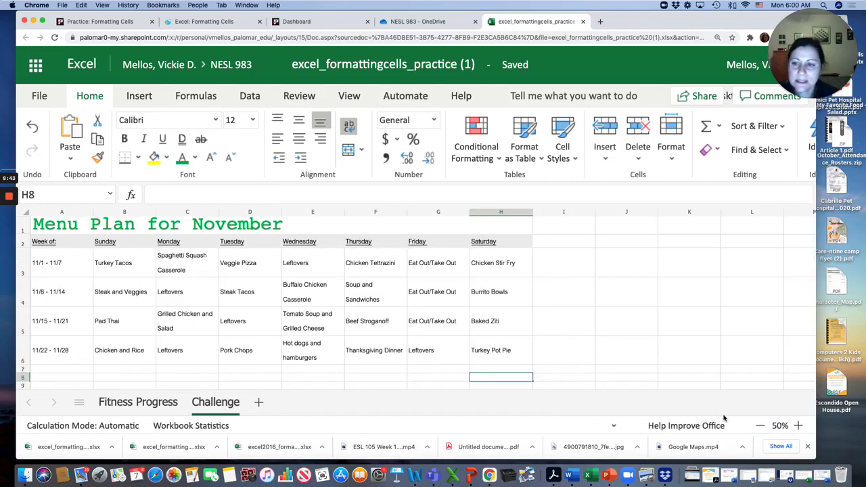
pyautogui.click(209, 228)
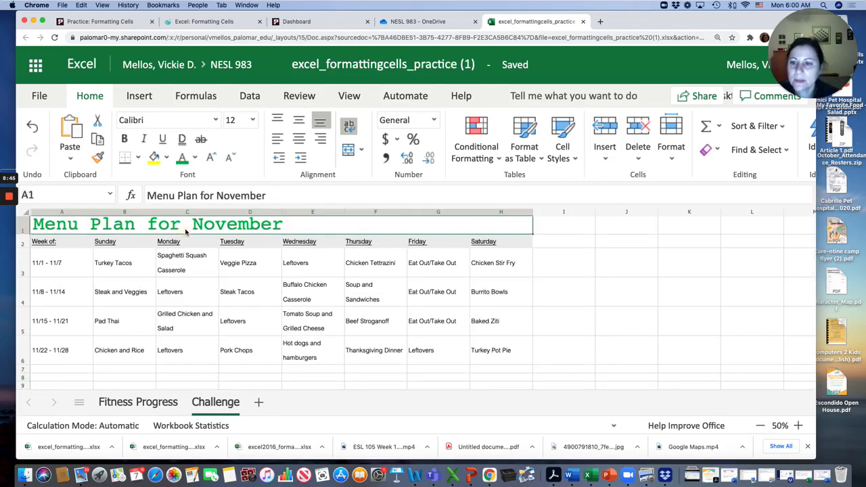
pyautogui.click(299, 139)
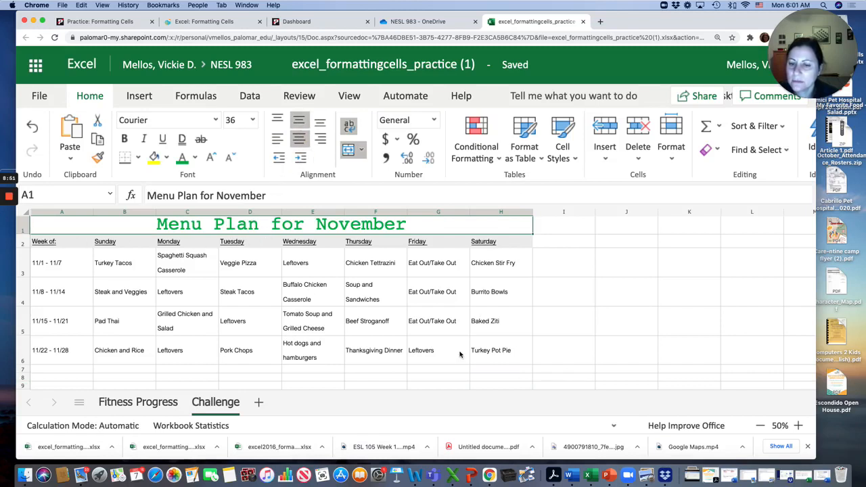
# - Select the whole menu plan from the title through H6 and toggle horizontal centering until all its text is centered
pyautogui.keyDown('shift'); pyautogui.click(488, 352); pyautogui.keyUp('shift')
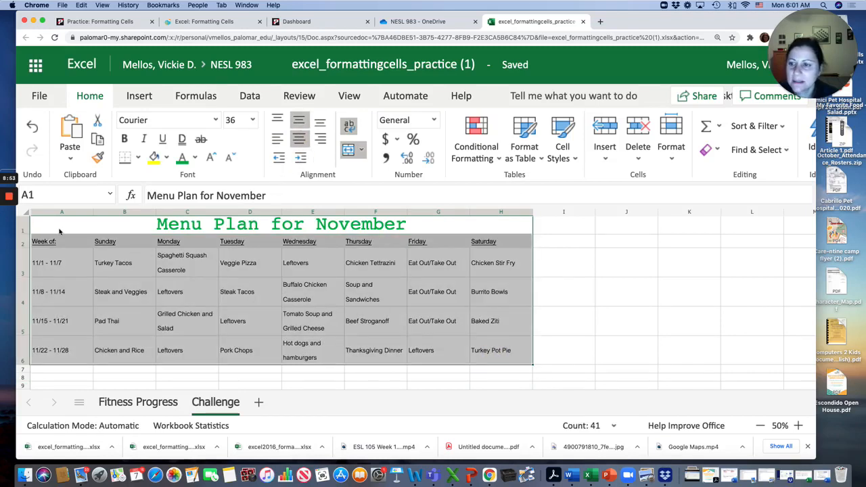
pyautogui.click(23, 229)
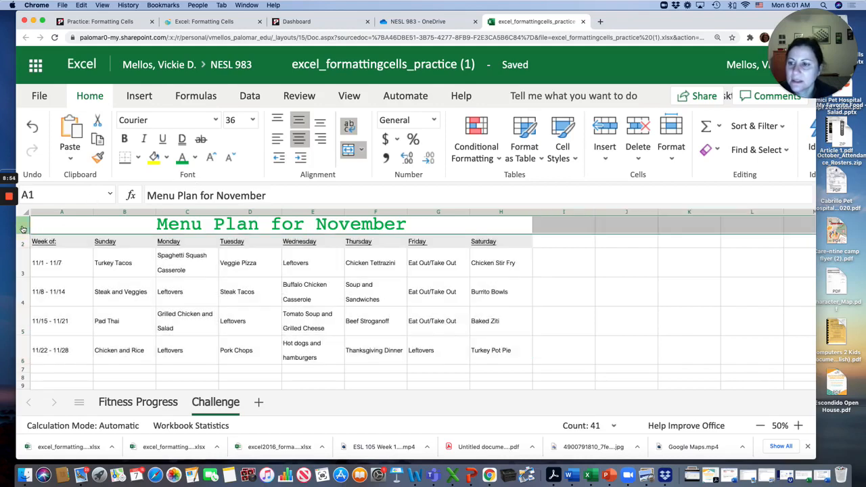
pyautogui.click(63, 224)
pyautogui.keyDown('shift'); pyautogui.click(496, 346); pyautogui.keyUp('shift')
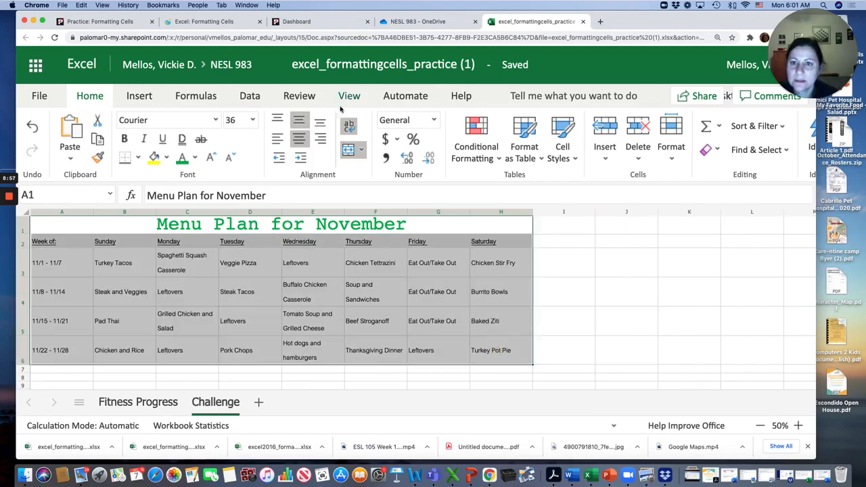
pyautogui.click(299, 139)
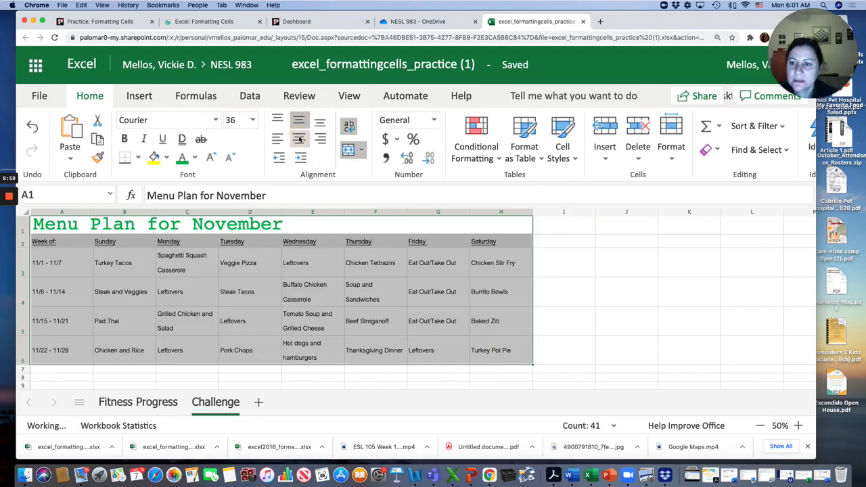
pyautogui.click(299, 139)
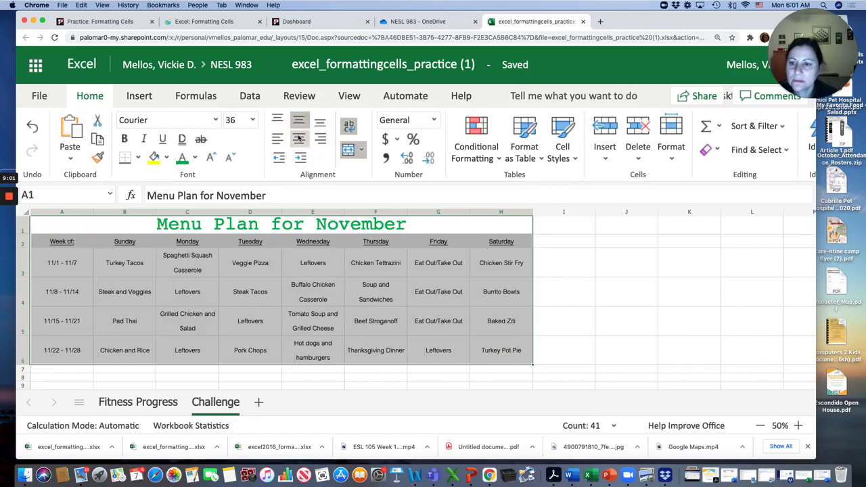
pyautogui.click(336, 280)
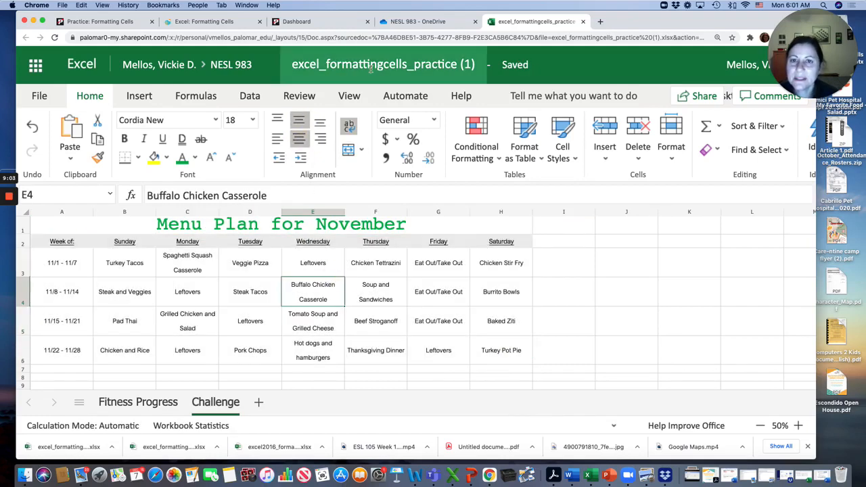
# - Check the lesson's final Challenge instructions and example picture, and compare them with the menu plan worksheet
pyautogui.click(320, 23)
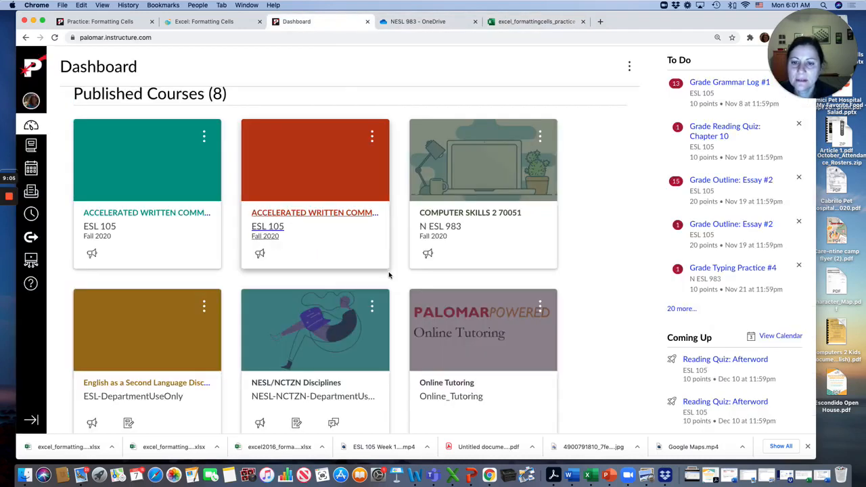
pyautogui.click(433, 23)
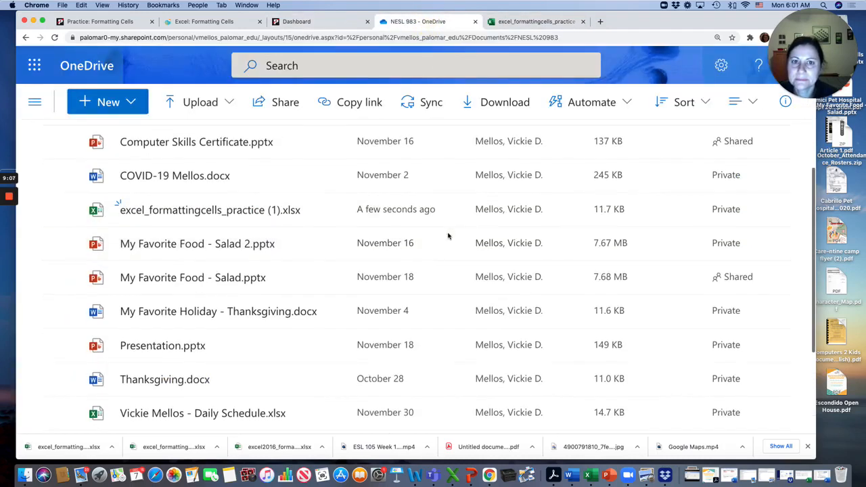
pyautogui.click(206, 21)
pyautogui.scroll(-3, 341, 190)
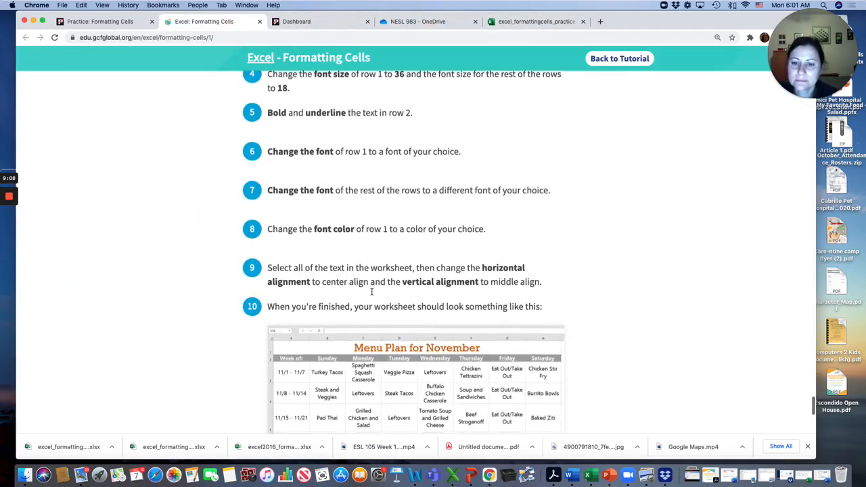
pyautogui.scroll(-2, 384, 229)
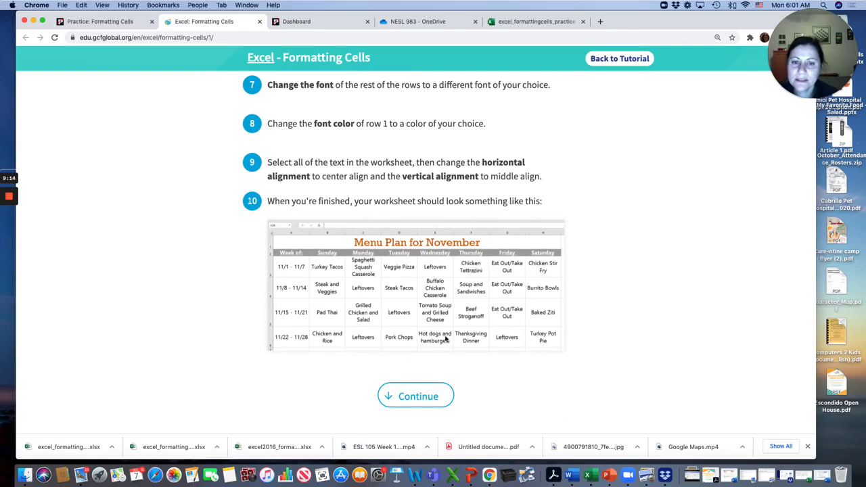
pyautogui.click(524, 21)
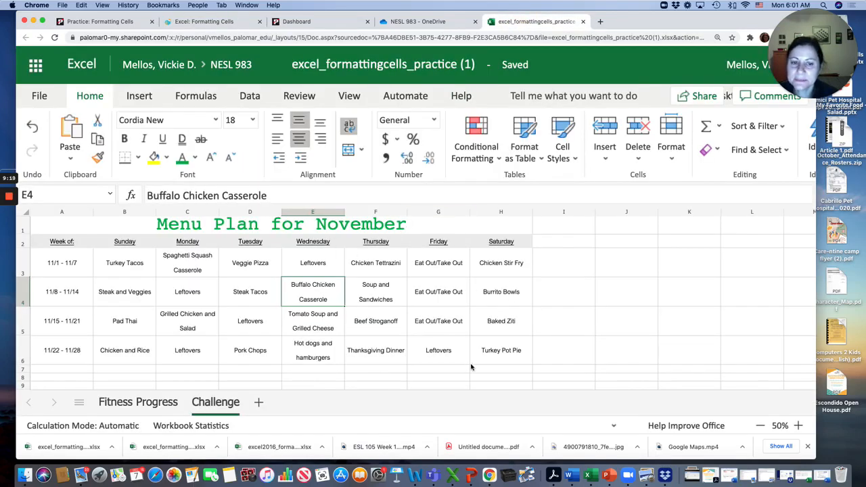
# - Select the header cells A2 through H2 and fill them with a light orange theme color
pyautogui.click(25, 241)
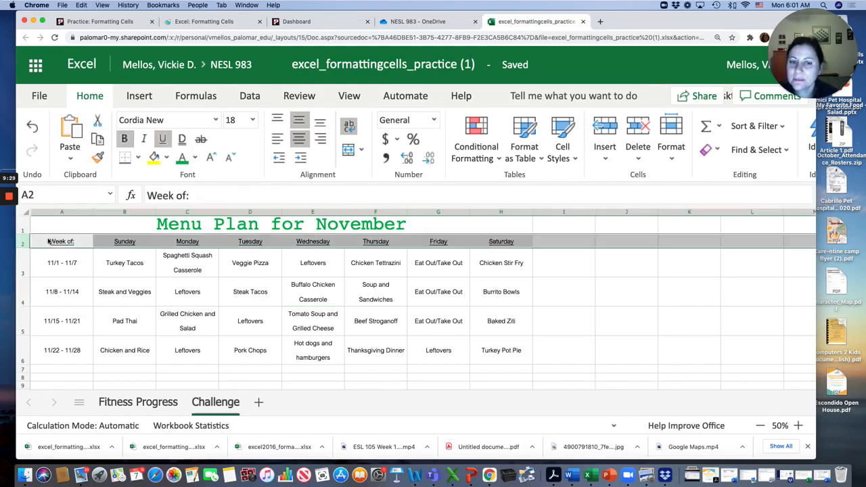
pyautogui.click(50, 243)
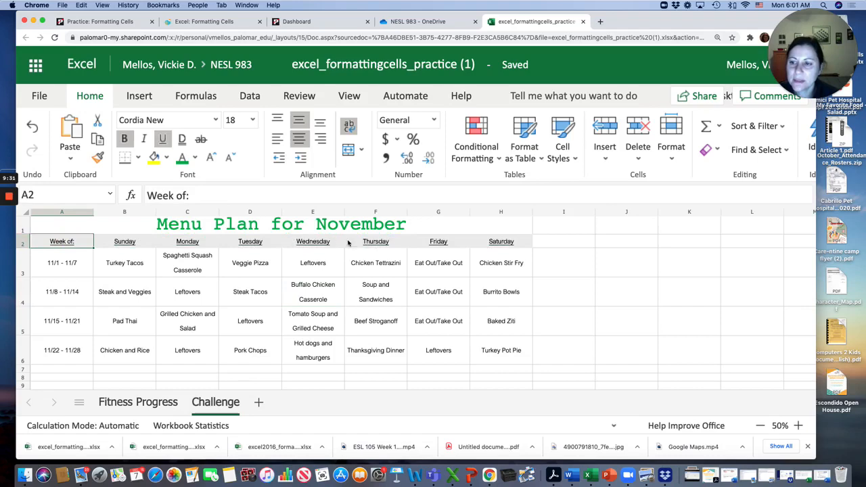
pyautogui.keyDown('shift'); pyautogui.click(496, 247); pyautogui.keyUp('shift')
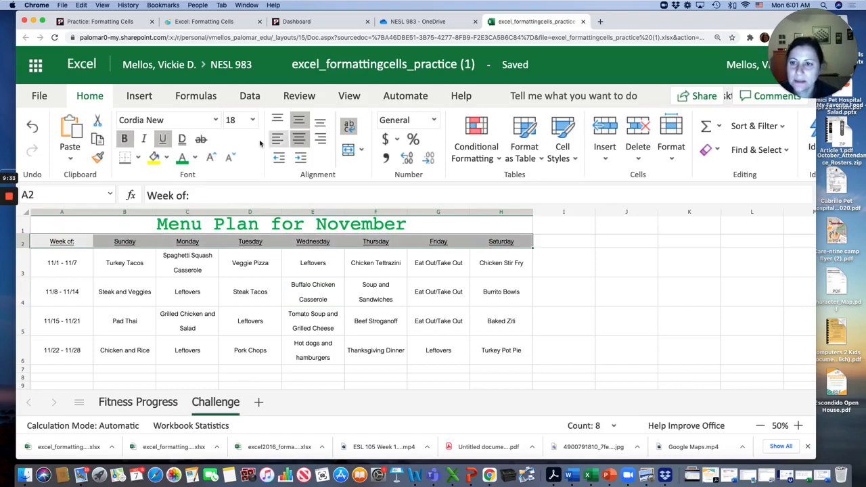
pyautogui.click(167, 161)
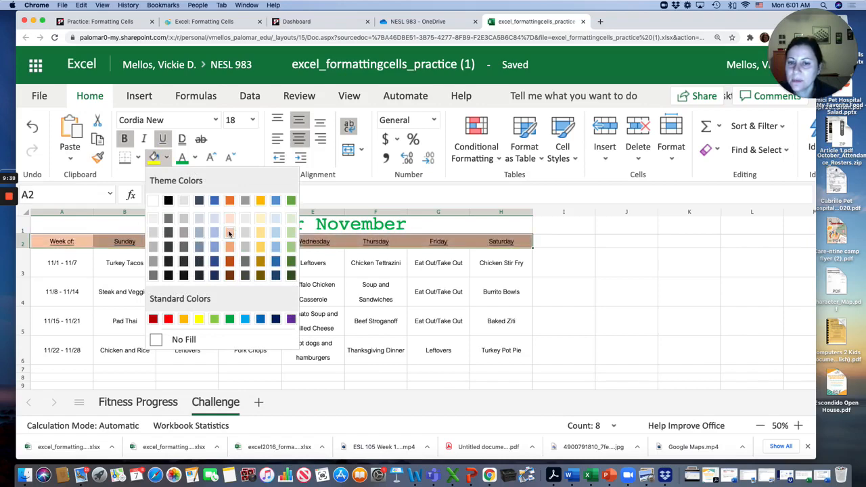
pyautogui.click(229, 234)
# - Fill the Friday meal cell G4 with the same light orange color
pyautogui.click(414, 300)
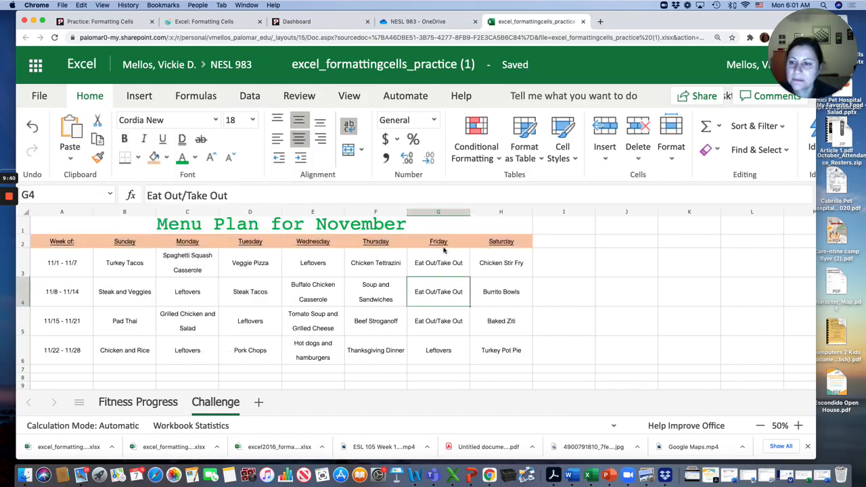
pyautogui.click(155, 157)
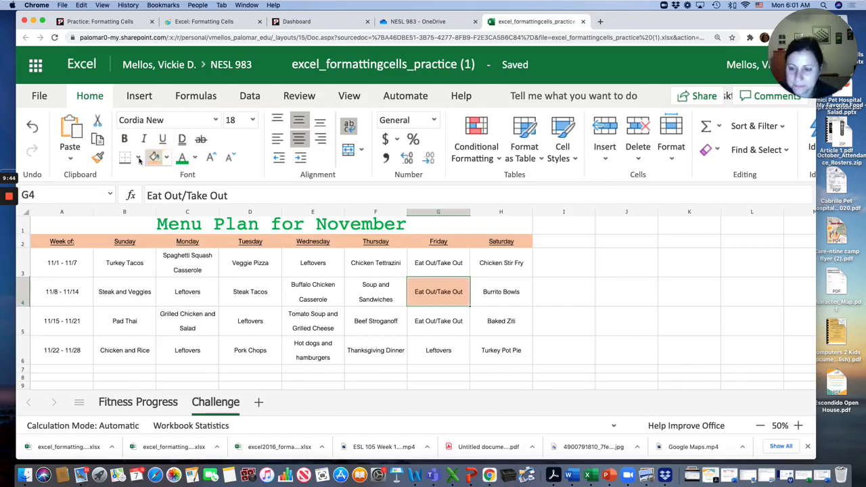
# - Select the whole menu plan from the title through H6 and apply all borders
pyautogui.click(97, 223)
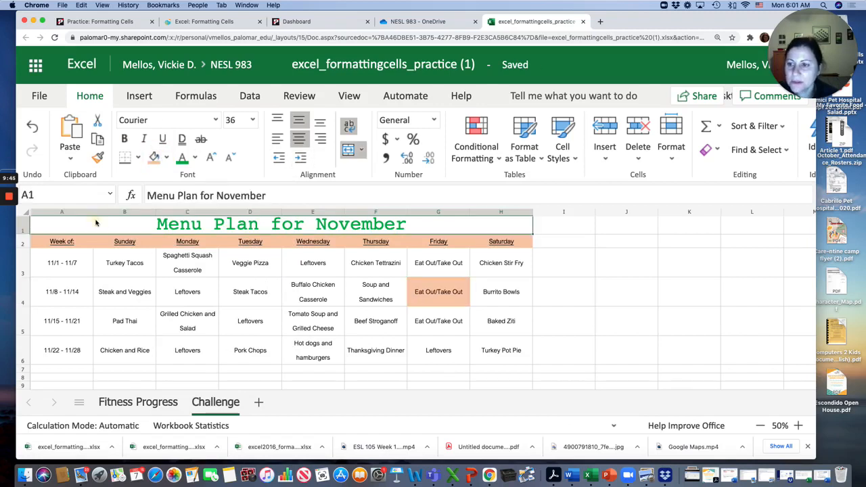
pyautogui.keyDown('shift'); pyautogui.click(483, 360); pyautogui.keyUp('shift')
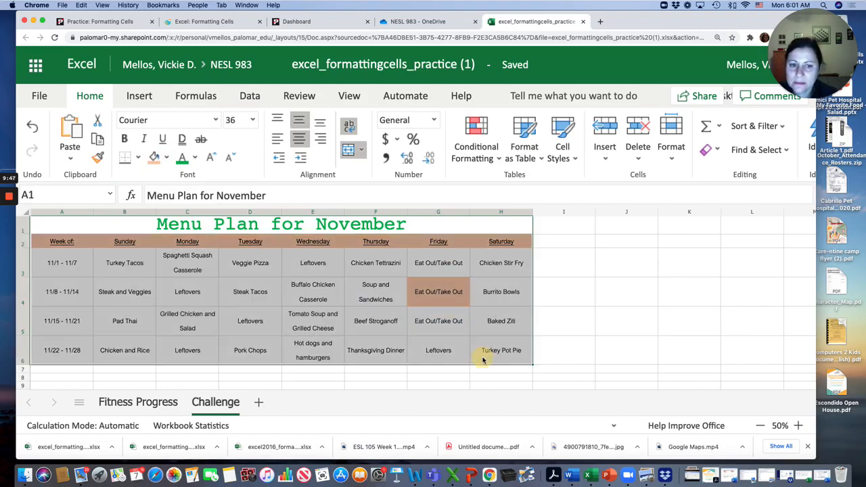
pyautogui.click(139, 158)
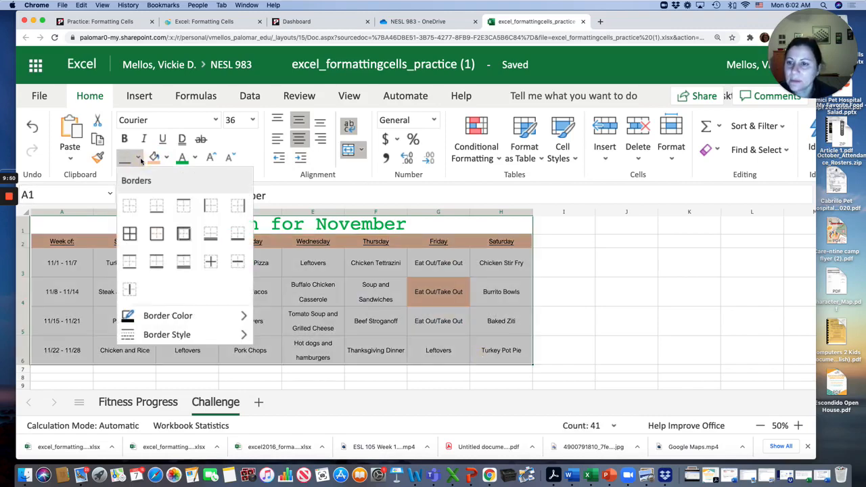
pyautogui.click(130, 233)
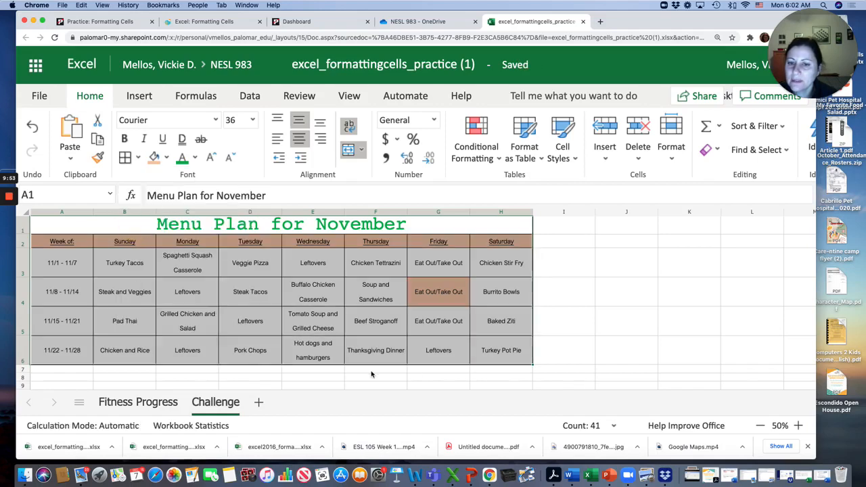
# - Set the border style to dashed and reapply all borders to the menu plan
pyautogui.click(139, 158)
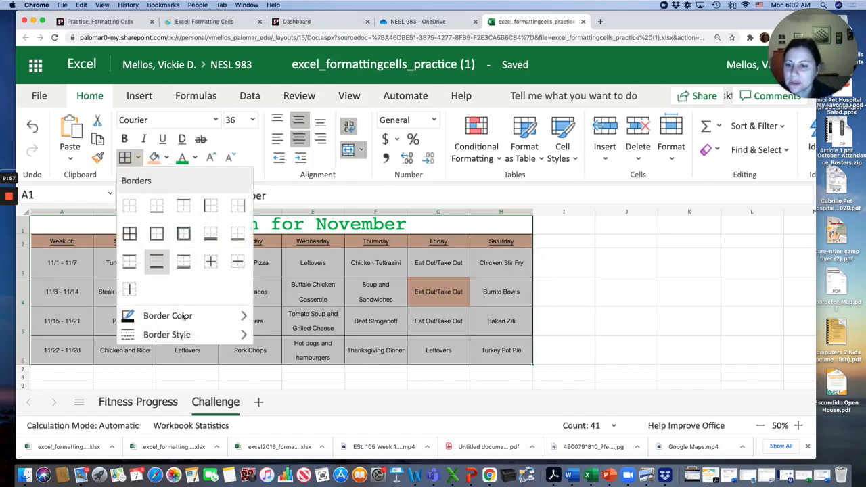
pyautogui.moveTo(180, 335)
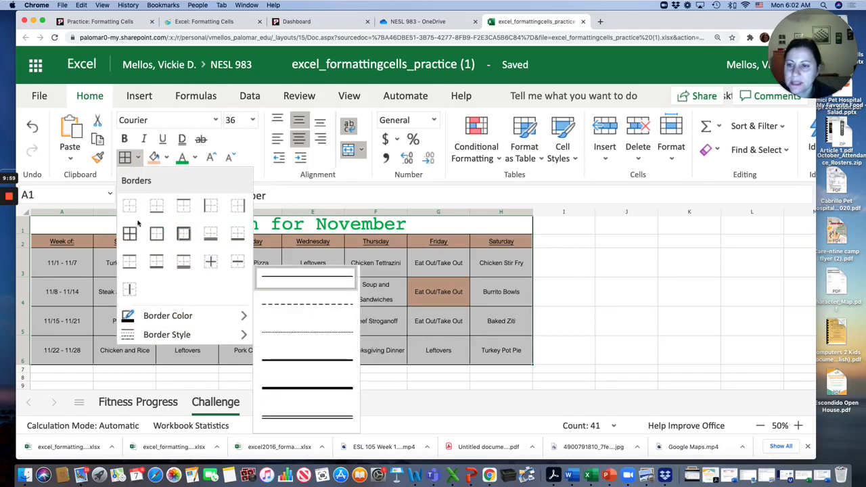
pyautogui.click(308, 304)
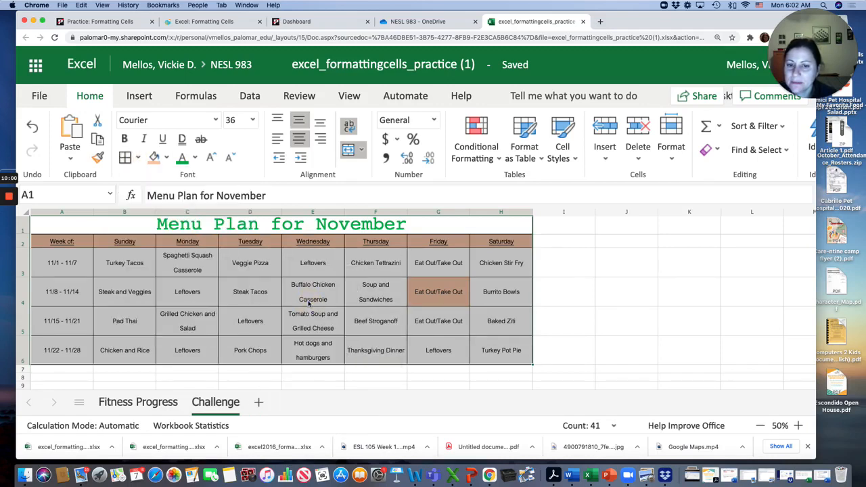
pyautogui.click(138, 157)
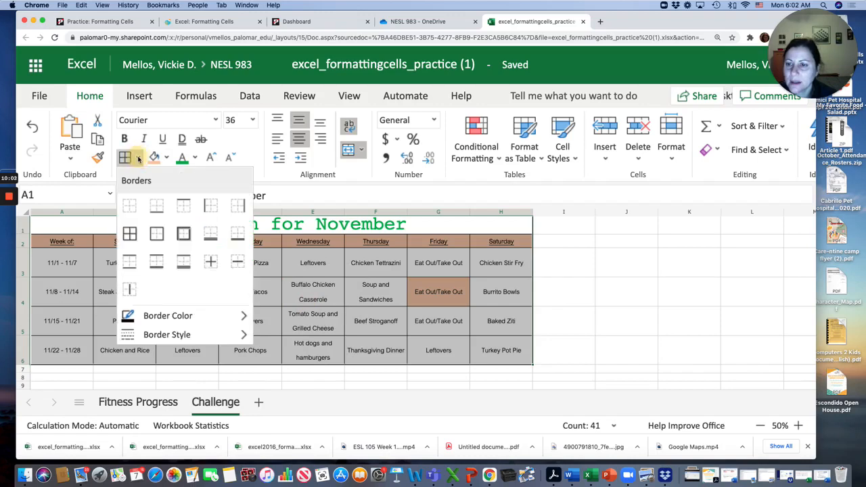
pyautogui.click(130, 234)
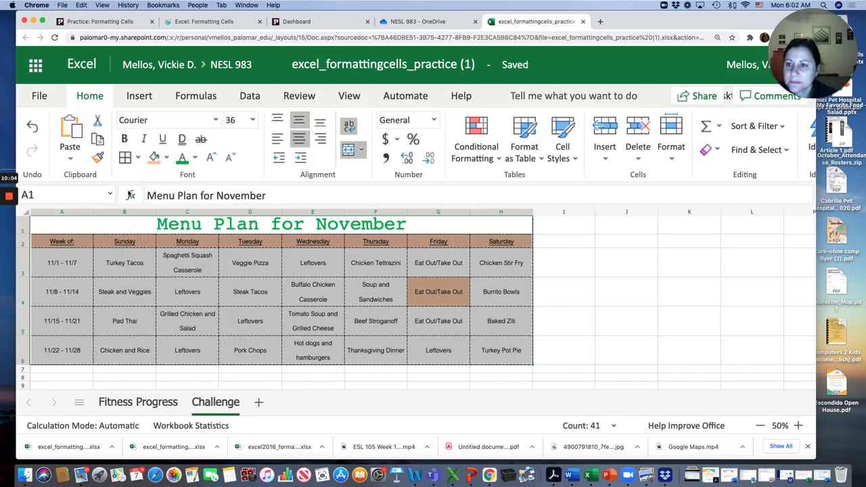
# - Set the border color to the standard orange and deselect the menu plan
pyautogui.click(138, 157)
pyautogui.click(201, 315)
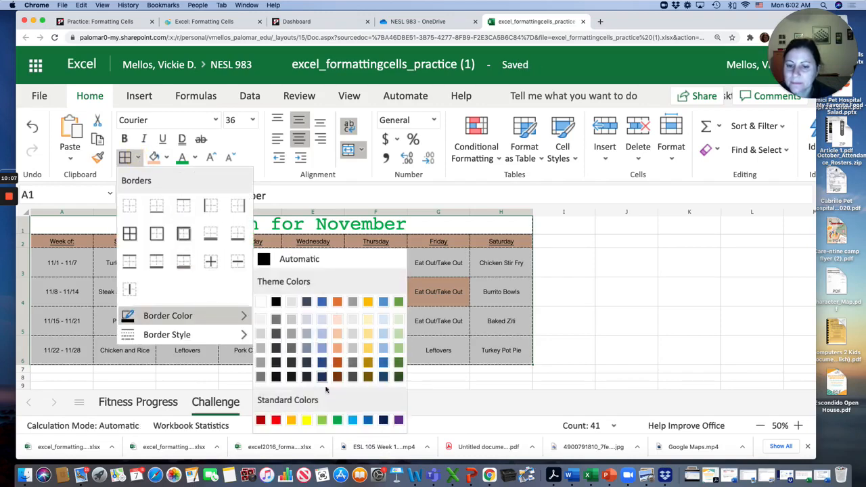
pyautogui.click(291, 420)
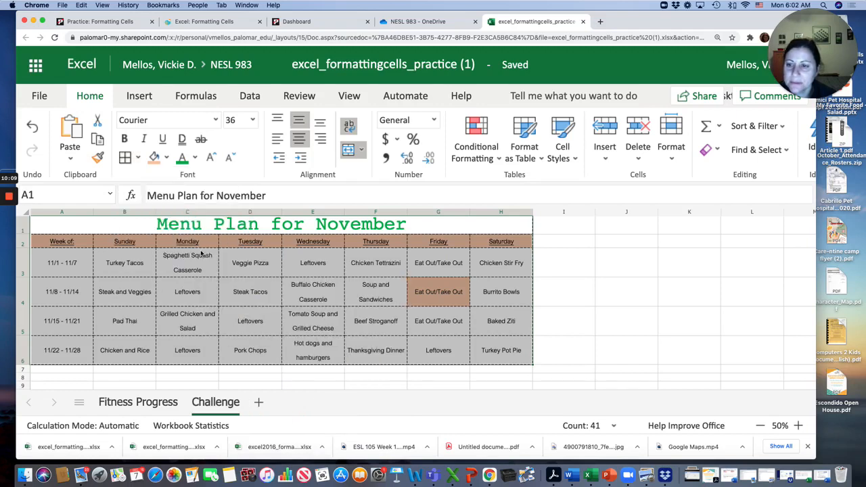
pyautogui.click(198, 311)
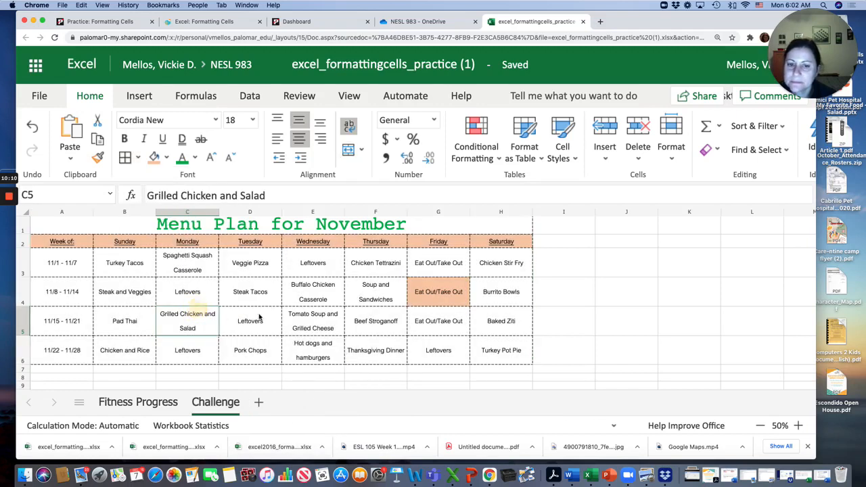
# - Fill the Friday meal cell G4 with white
pyautogui.click(419, 302)
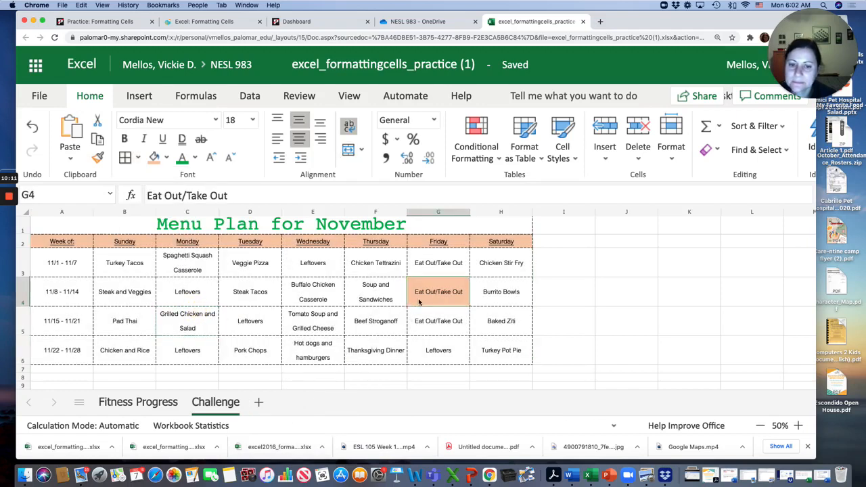
pyautogui.click(166, 158)
pyautogui.click(155, 201)
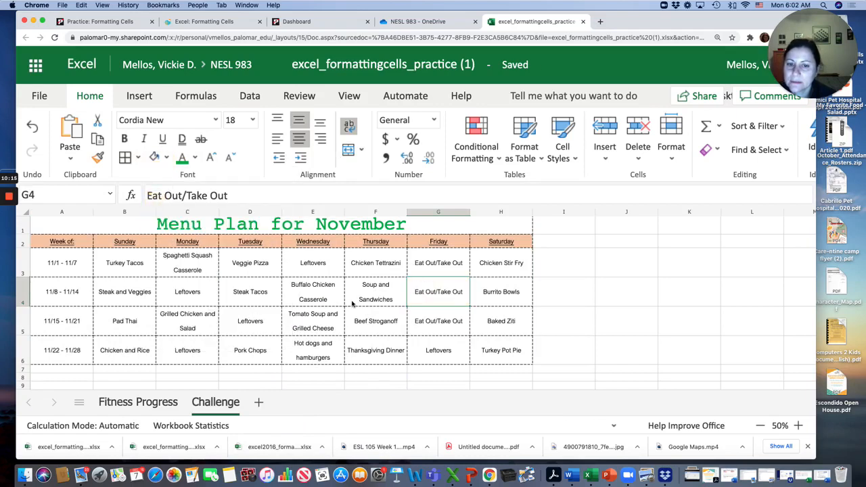
pyautogui.click(353, 300)
pyautogui.click(212, 285)
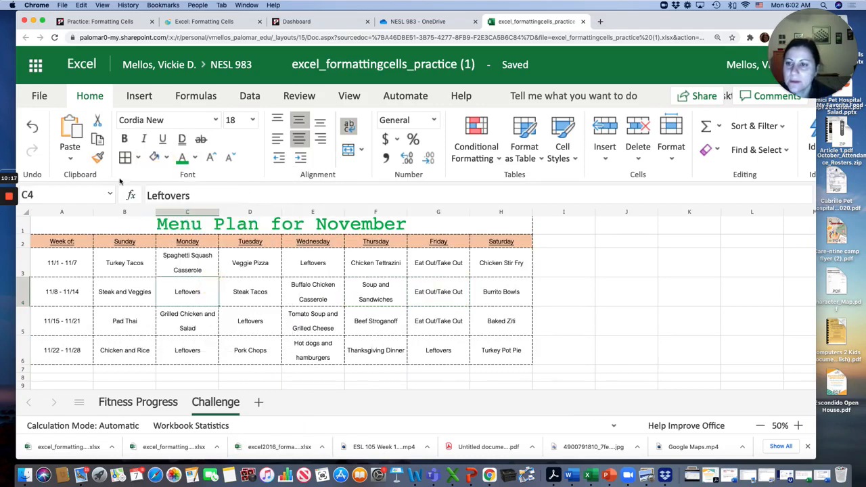
pyautogui.click(138, 158)
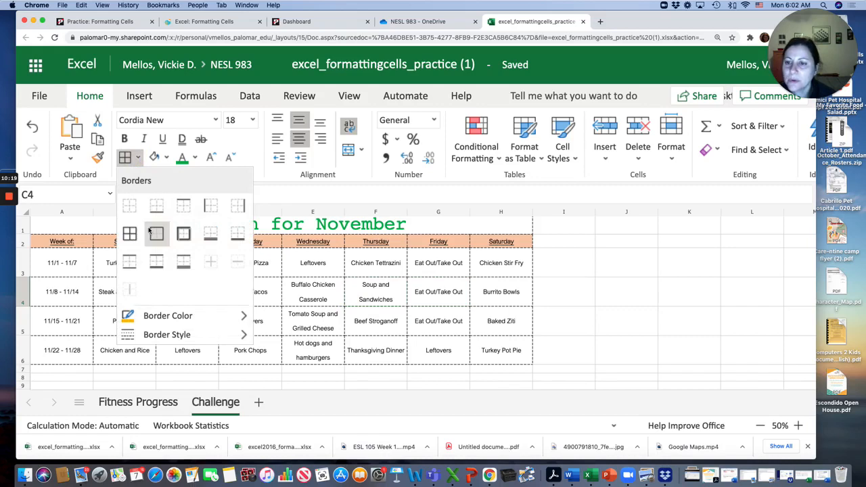
pyautogui.moveTo(203, 315)
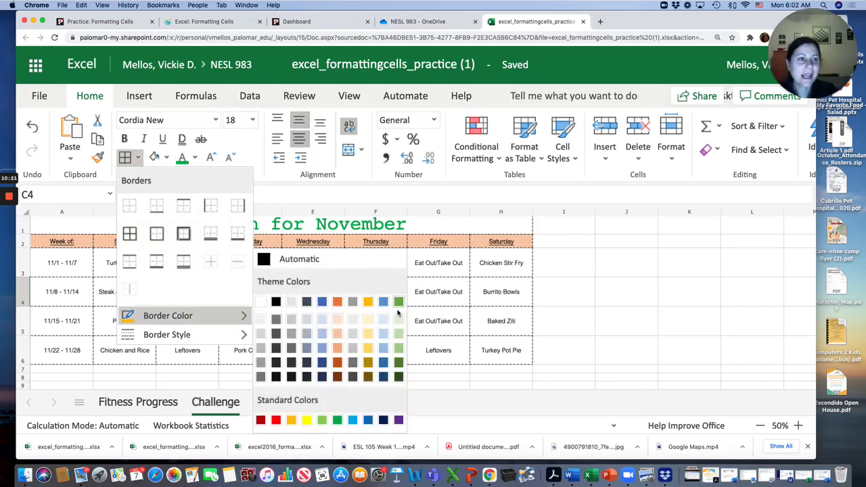
pyautogui.click(498, 288)
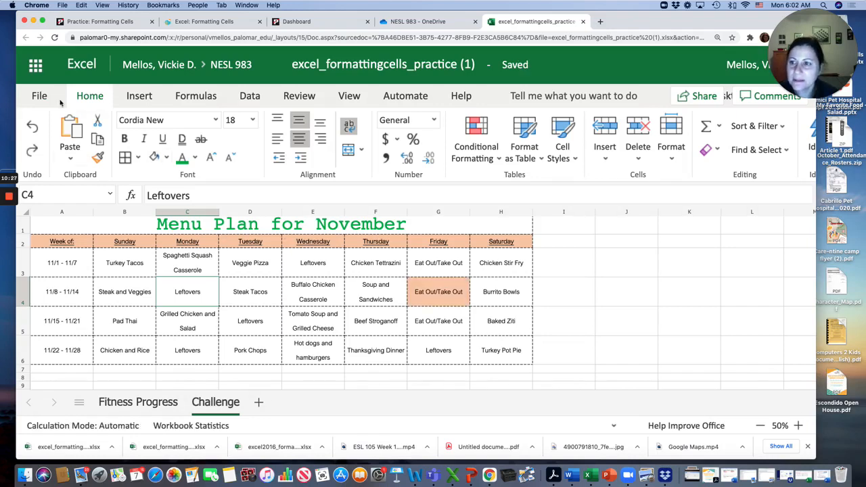
# - Undo the menu plan's borders and the orange fill of the Friday meal cell G4
pyautogui.click(38, 128)
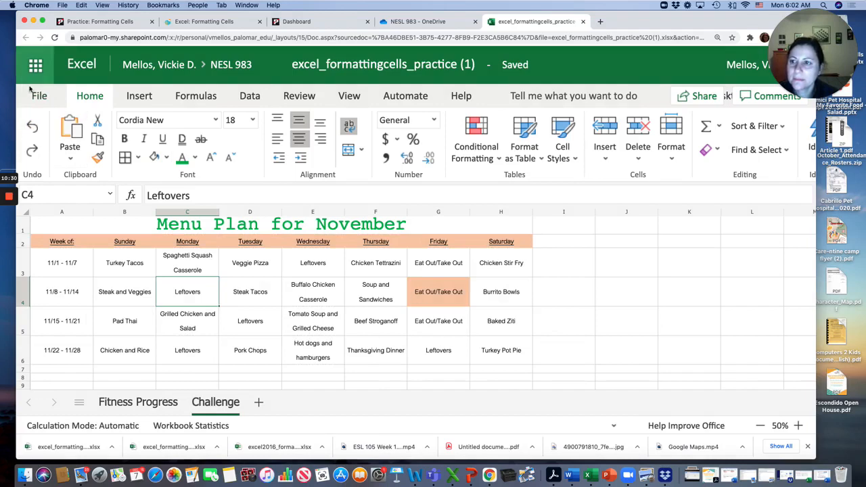
pyautogui.click(32, 128)
pyautogui.click(312, 311)
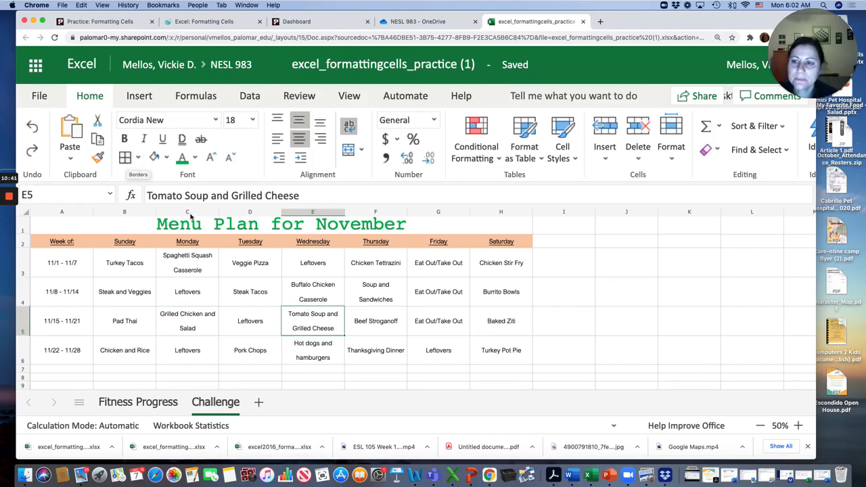
pyautogui.click(166, 157)
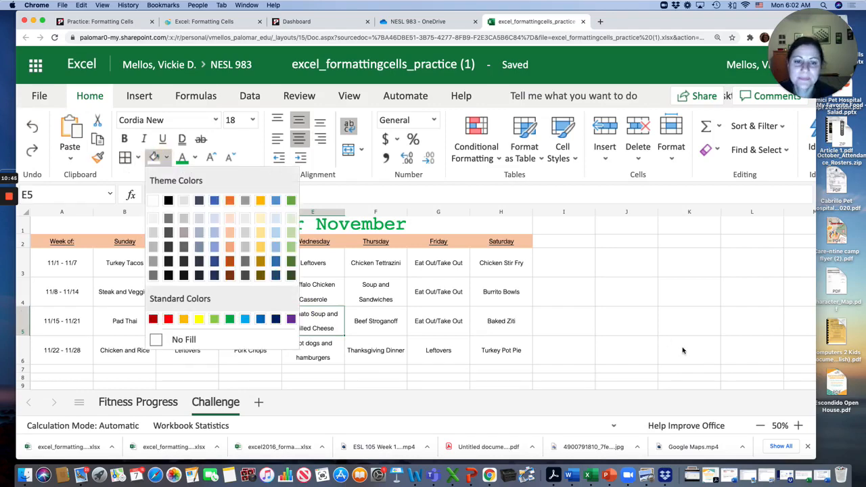
pyautogui.click(627, 330)
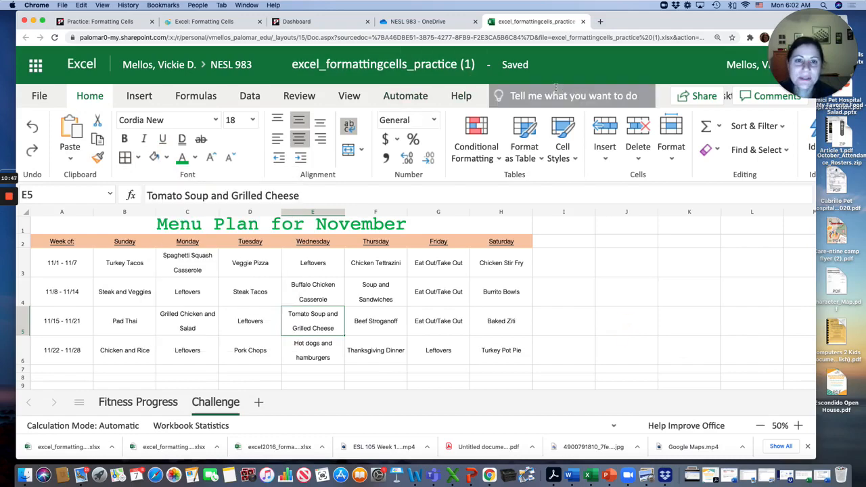
# - Rename the workbook as excel_formattingcells_practice
pyautogui.click(476, 63)
pyautogui.click(505, 63)
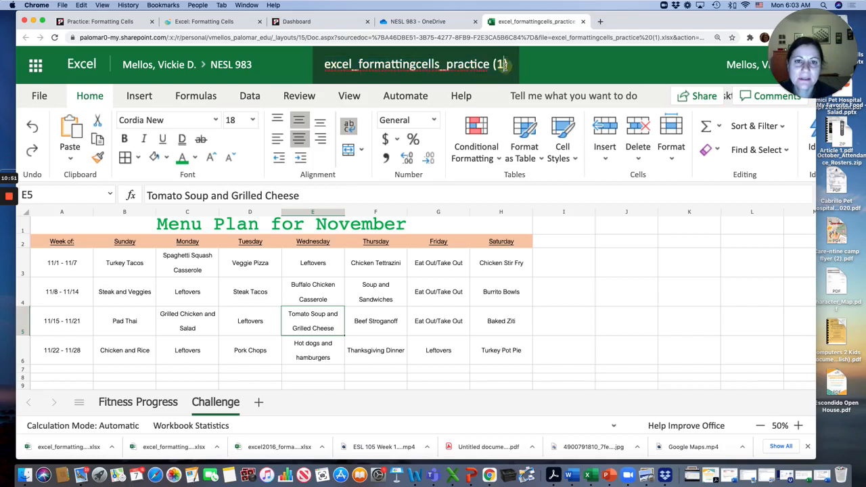
pyautogui.press('BackSpace')
pyautogui.press('BackSpace')
pyautogui.press('BackSpace')
pyautogui.press('BackSpace')
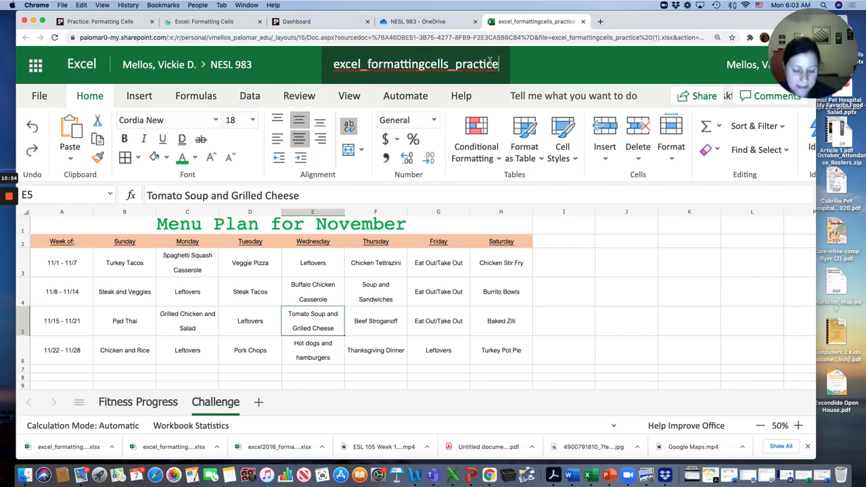
pyautogui.press('Return')
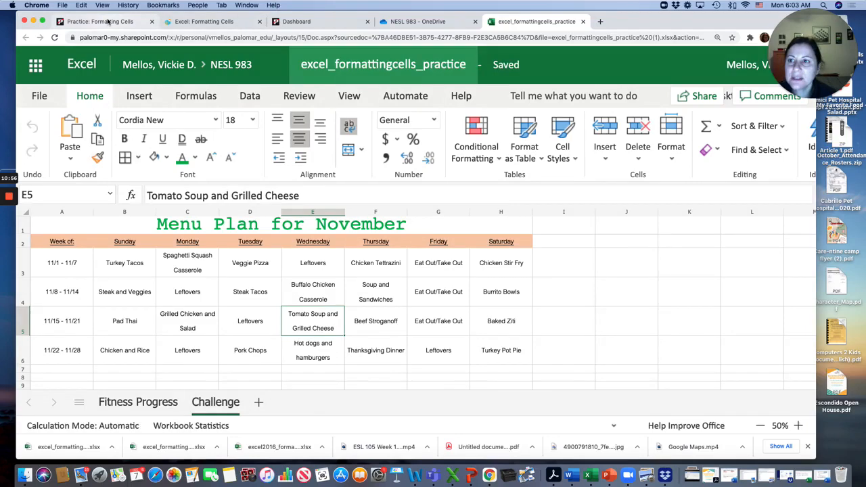
# - Return to the Practice: Formatting Cells assignment page and examine its Challenge instructions against the finished worksheet
pyautogui.click(107, 22)
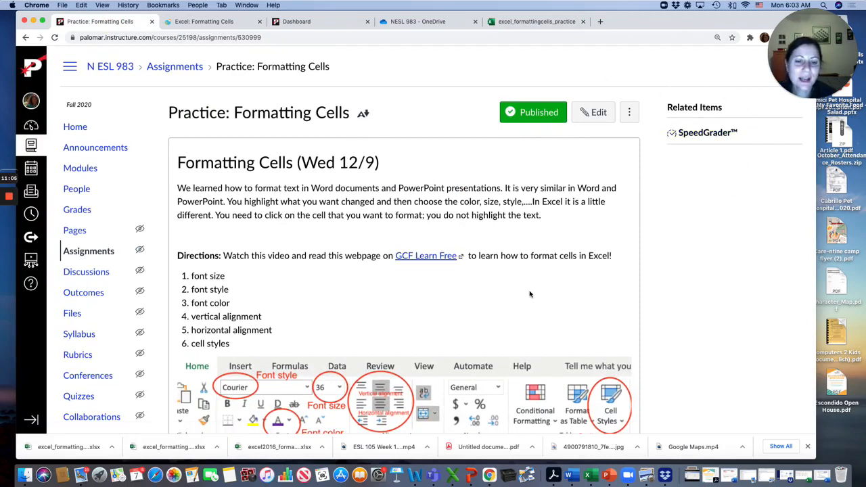
pyautogui.click(524, 21)
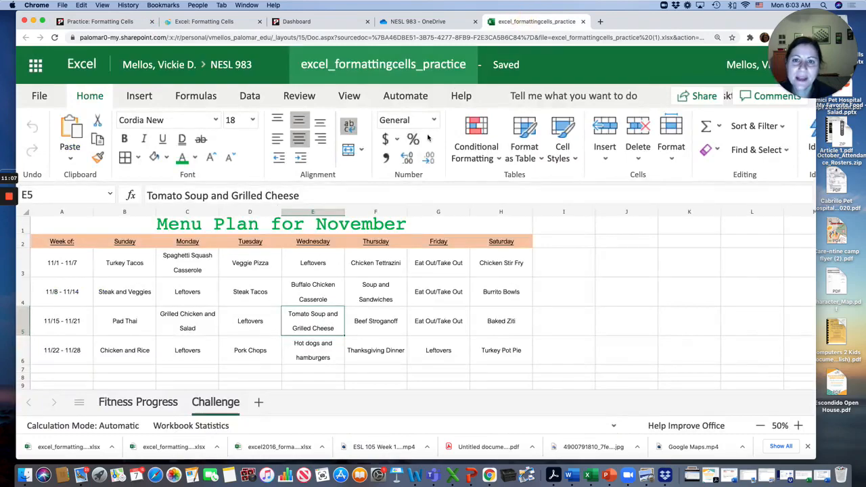
pyautogui.click(119, 21)
pyautogui.scroll(-5, 464, 232)
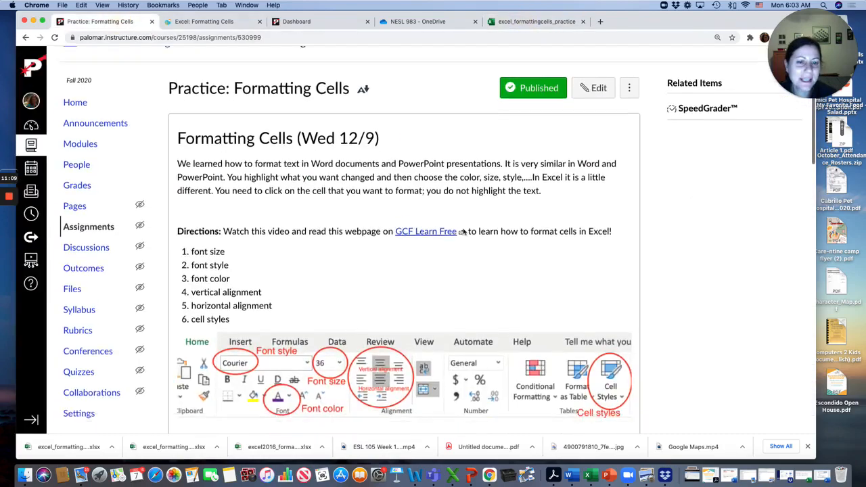
pyautogui.scroll(-5, 464, 232)
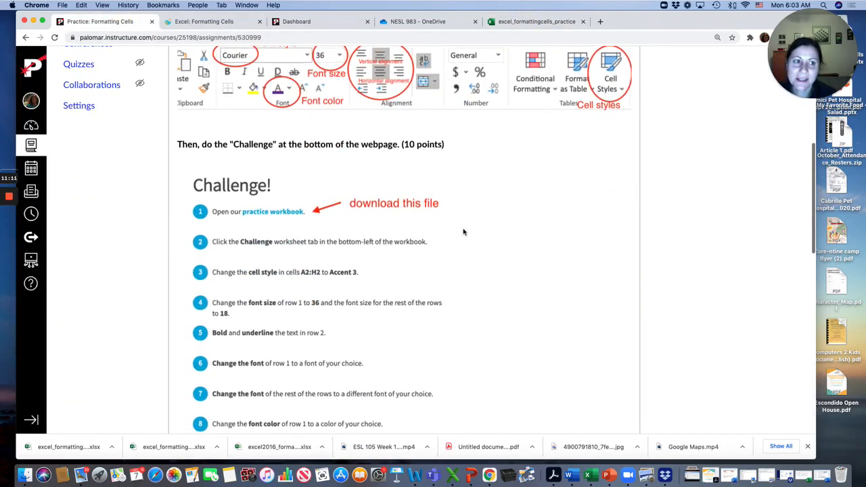